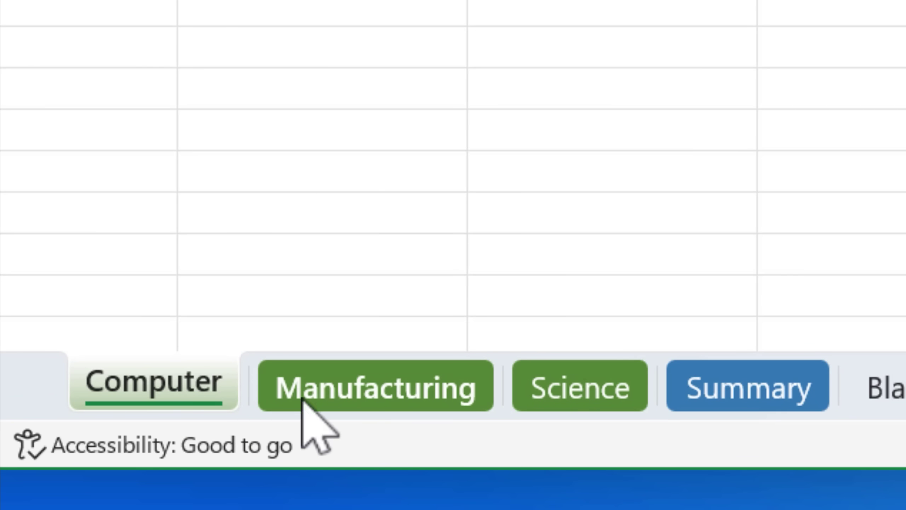
Take a live Camera picture of the Computer Total label and value (J13:K13).
click(305, 400)
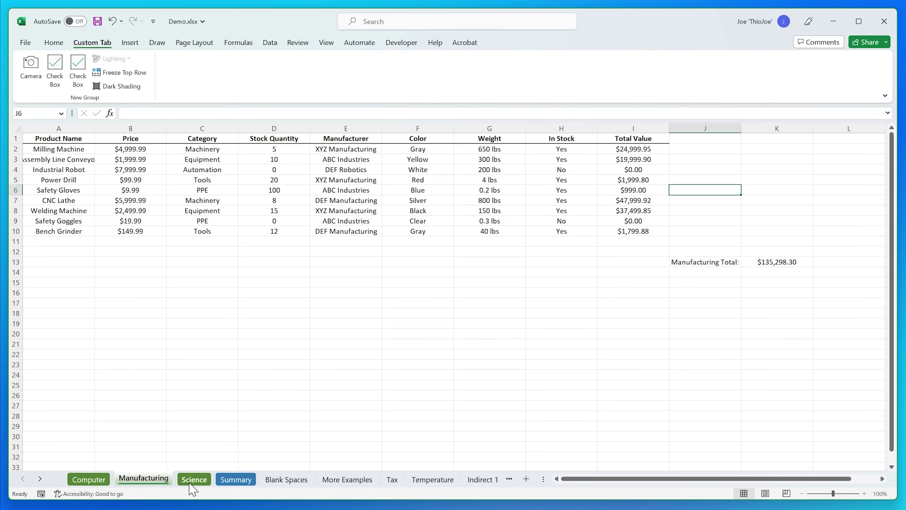
click(89, 479)
drag(273, 257, 557, 241)
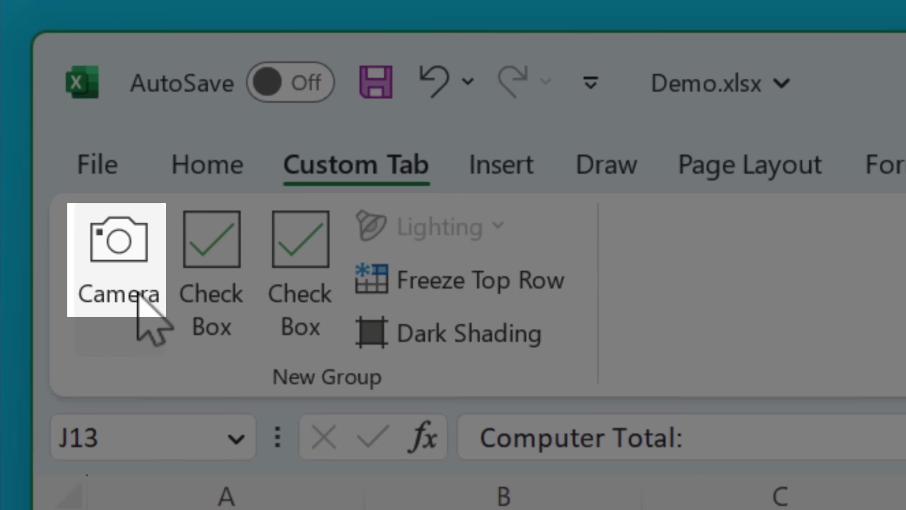
click(139, 294)
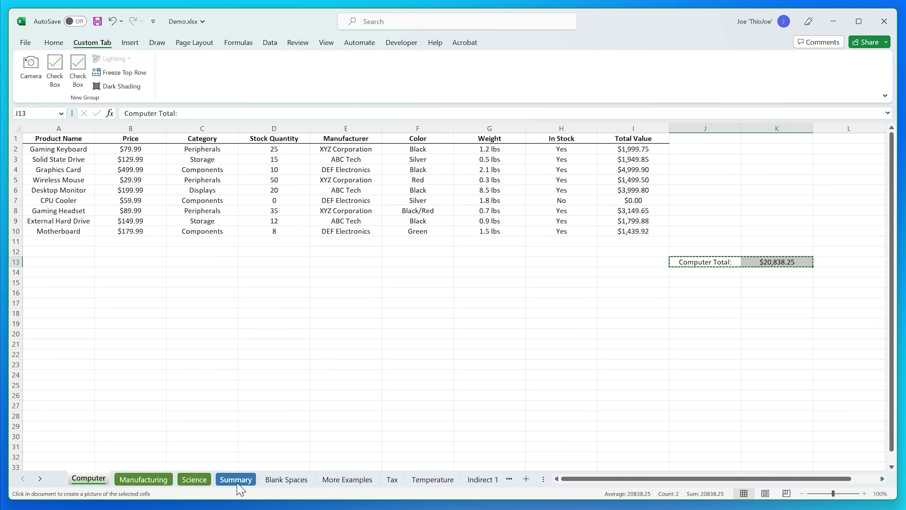
Place the Computer Total picture on the Summary sheet, positioned under Grand Total.
click(237, 484)
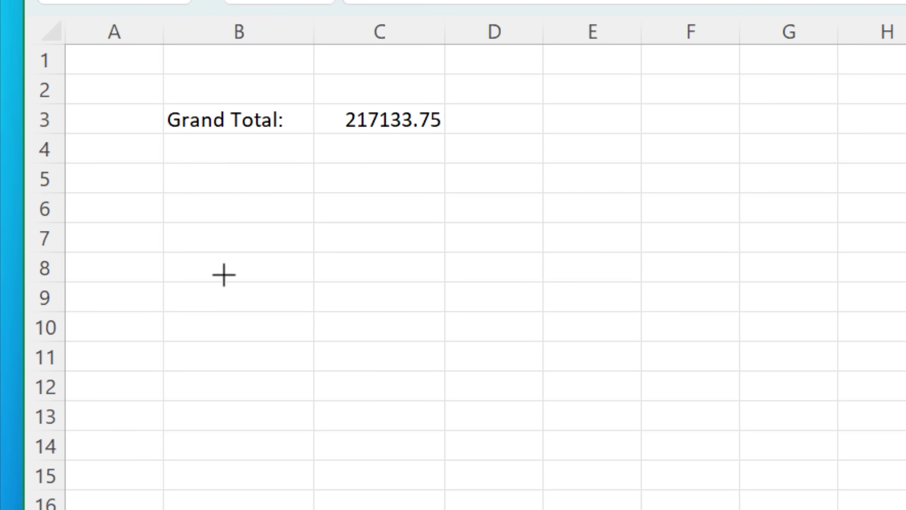
click(223, 276)
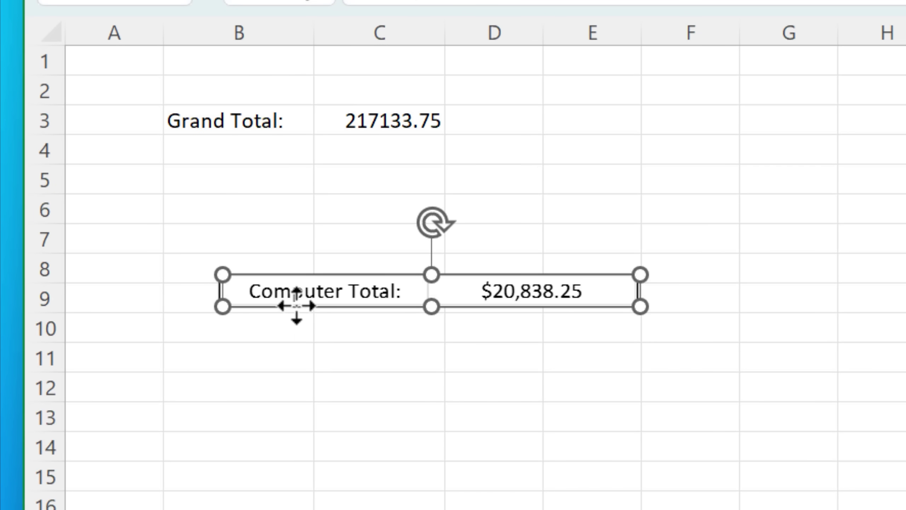
drag(314, 312, 219, 319)
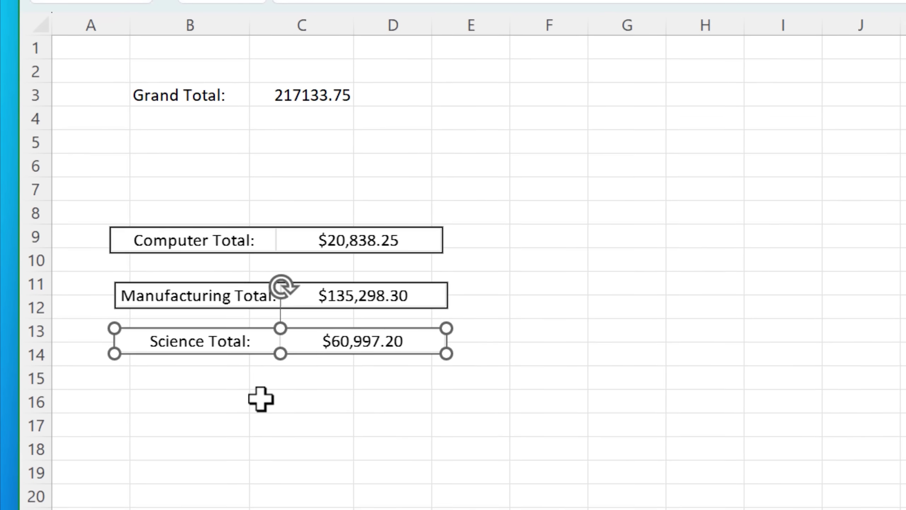
click(471, 402)
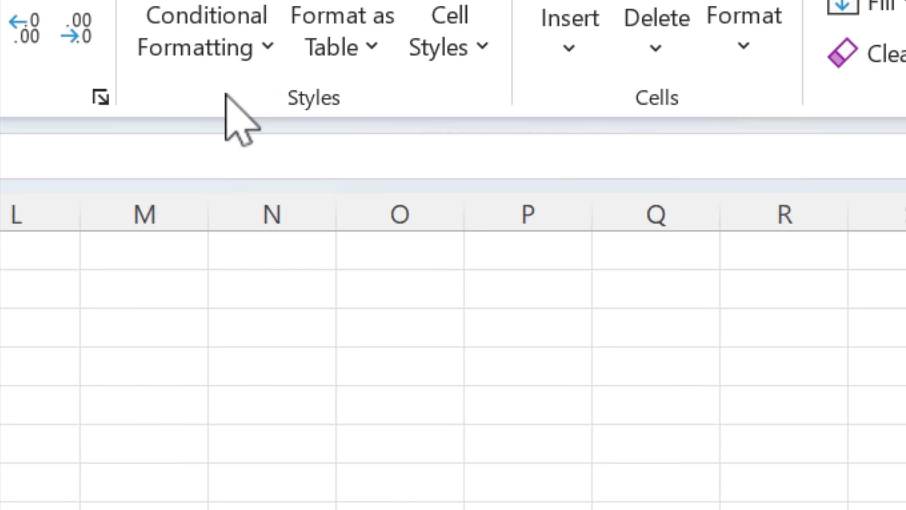
Create a new custom ribbon tab with its own group via Customize the Ribbon.
right_click(227, 98)
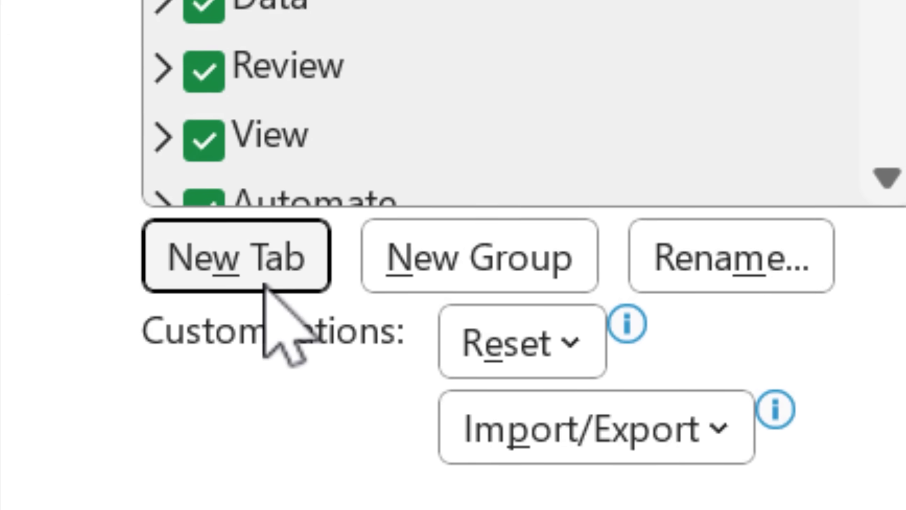
click(265, 287)
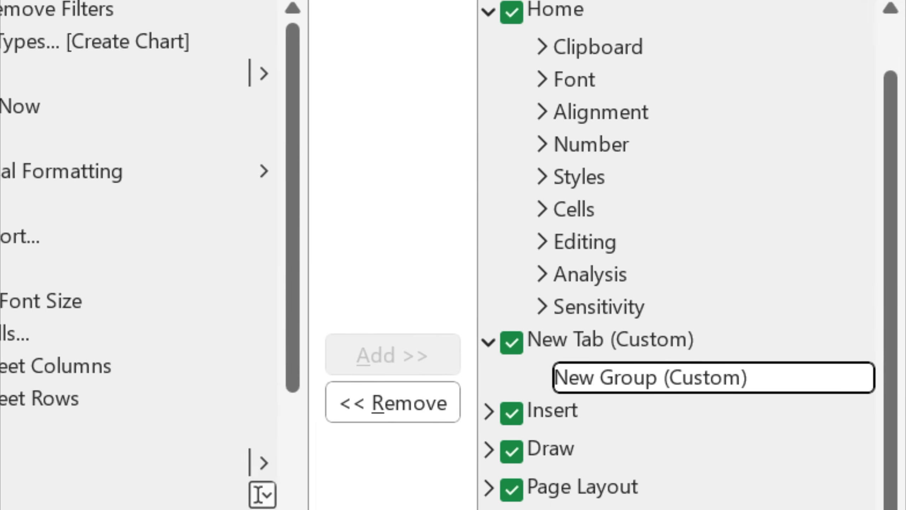
click(612, 139)
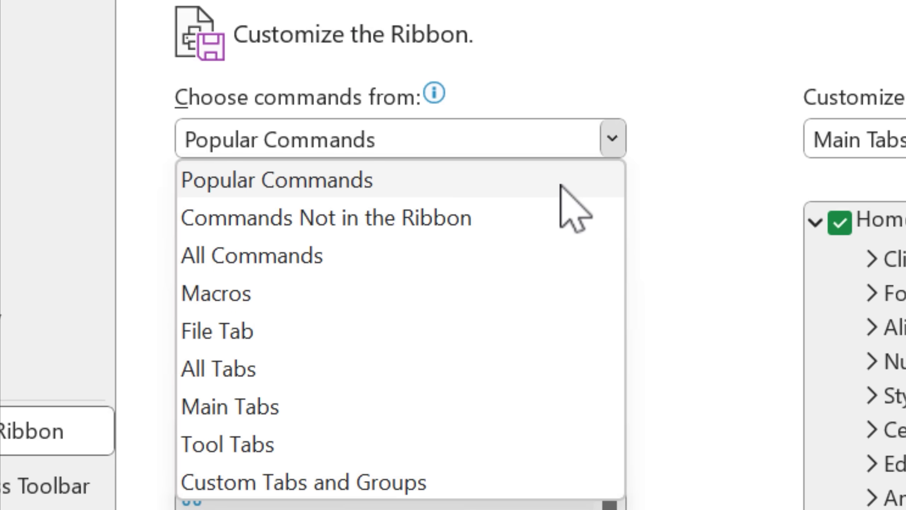
Add the Camera command from Commands Not in the Ribbon to the new custom group.
click(543, 220)
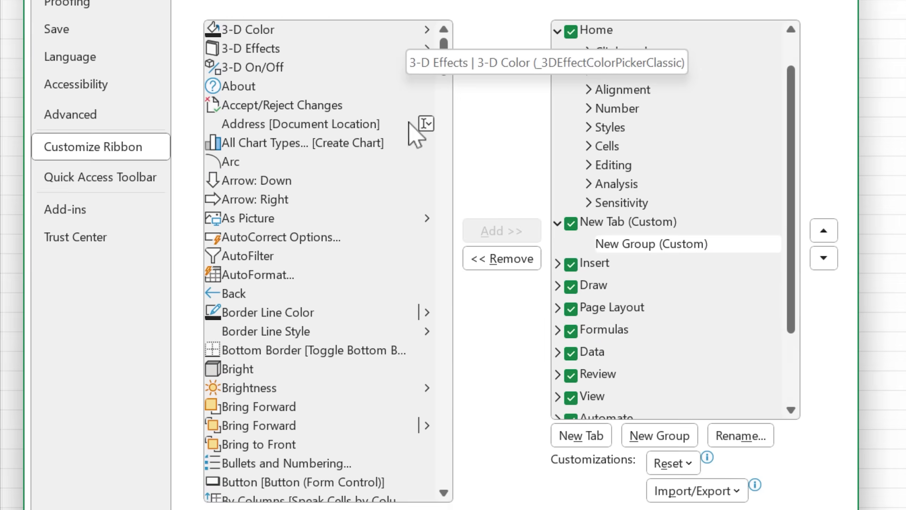
scroll(298, 234, down, 6)
click(265, 219)
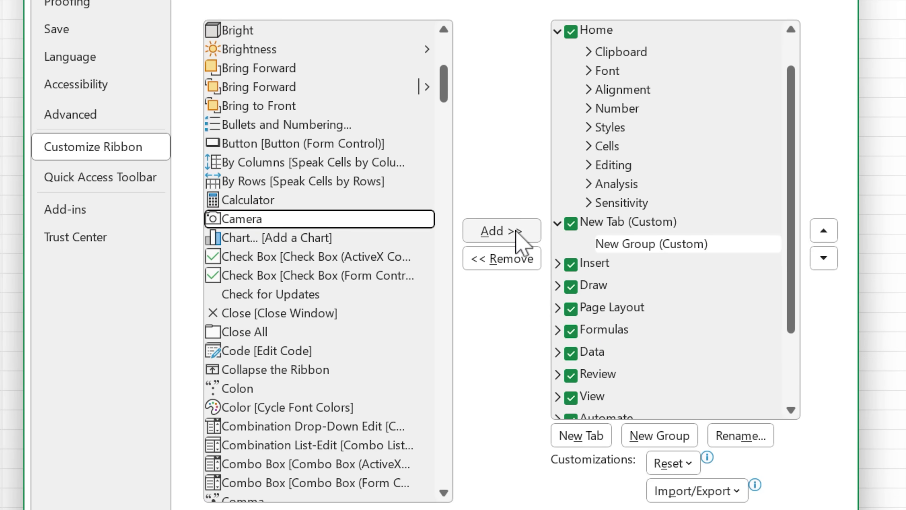
click(518, 236)
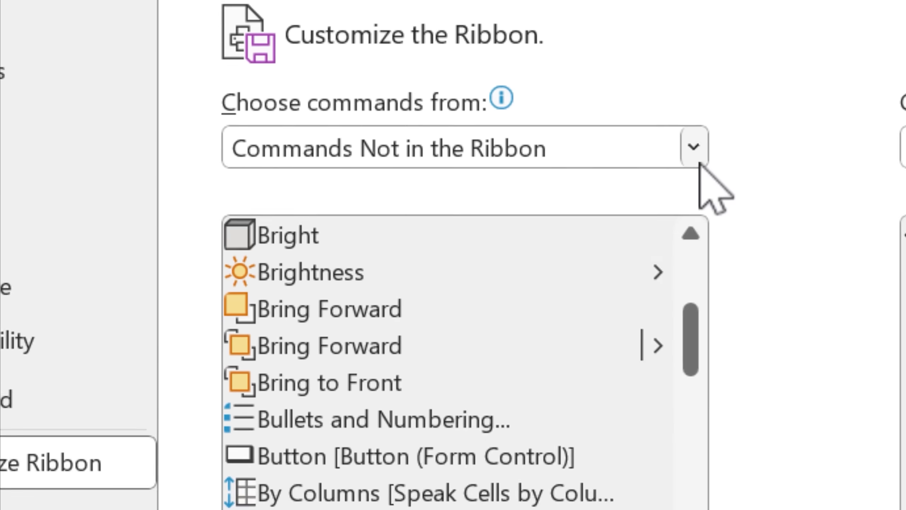
click(756, 199)
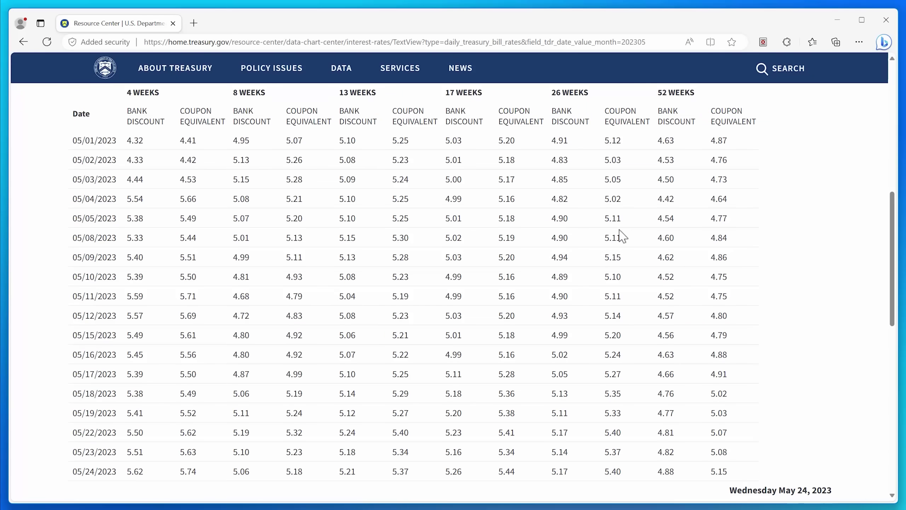
Select the whole Treasury bill rates table on the page and copy it.
drag(83, 111, 771, 467)
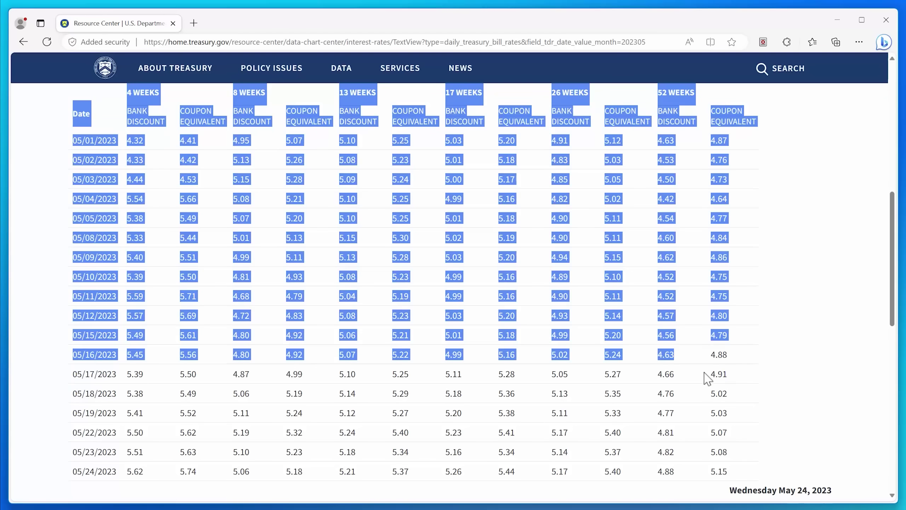
right_click(513, 320)
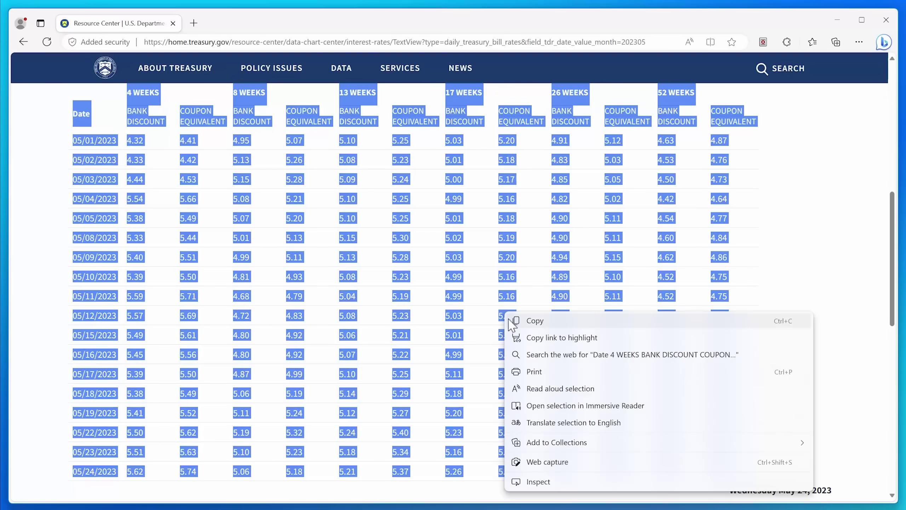
click(536, 323)
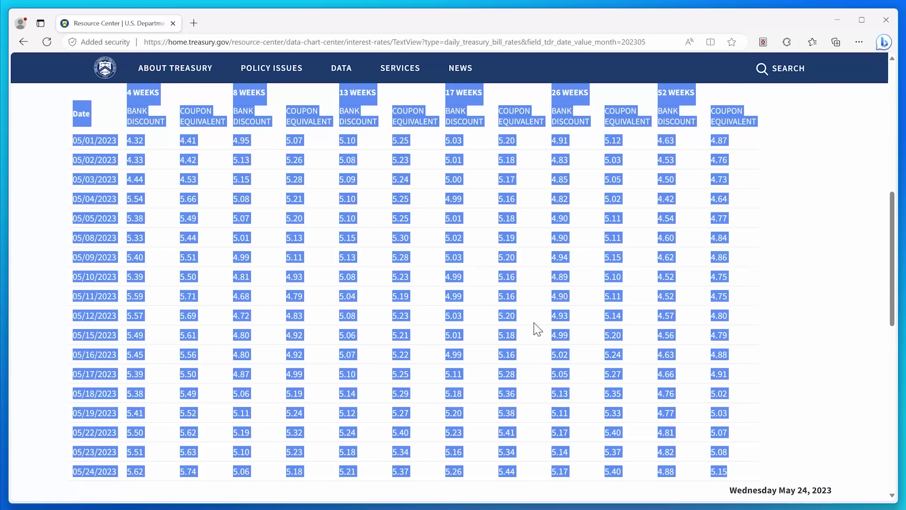
click(787, 330)
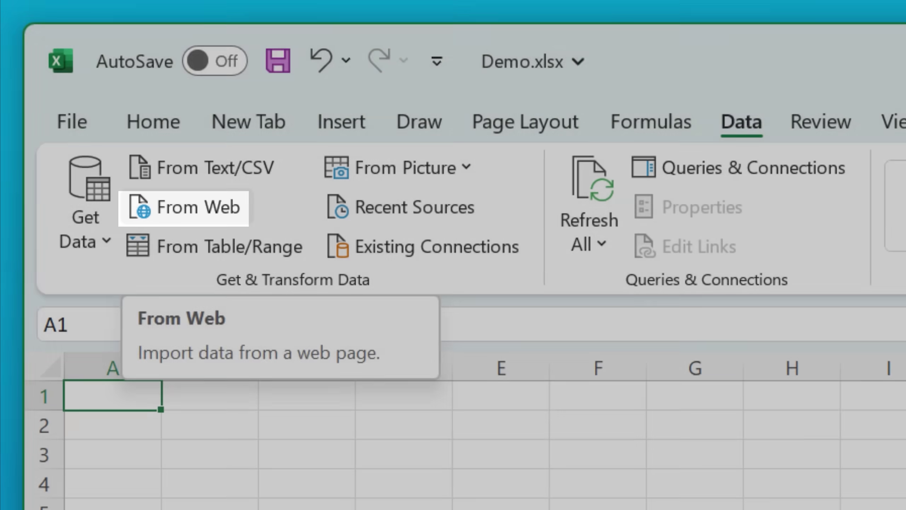
Start a From Web import of the Treasury URL and preview Table 0 in Navigator.
click(206, 212)
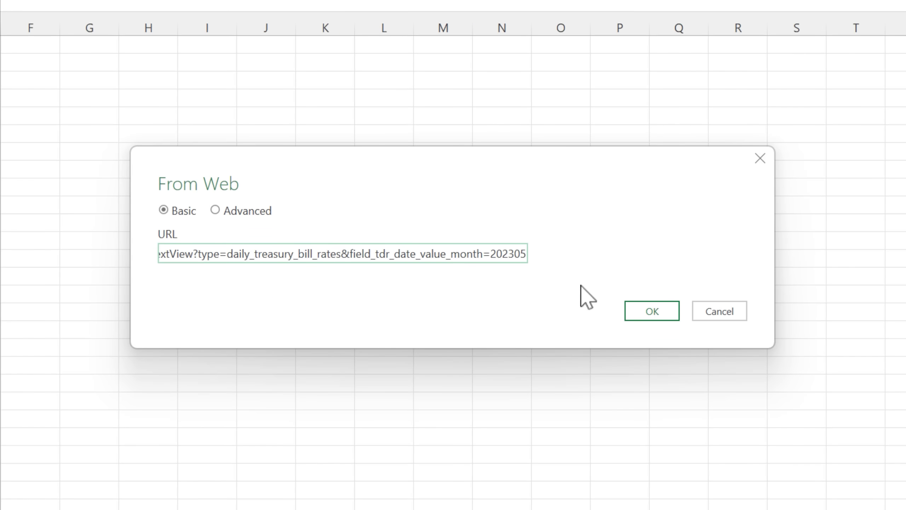
click(640, 314)
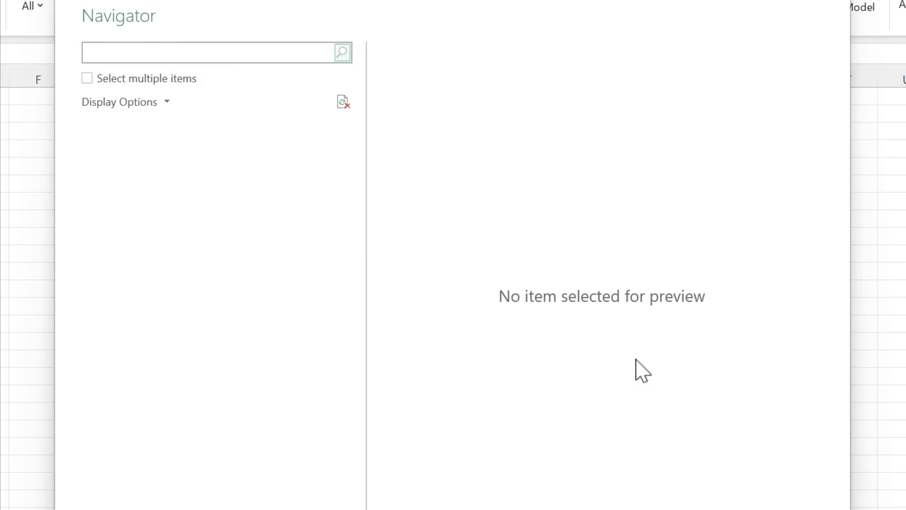
click(192, 194)
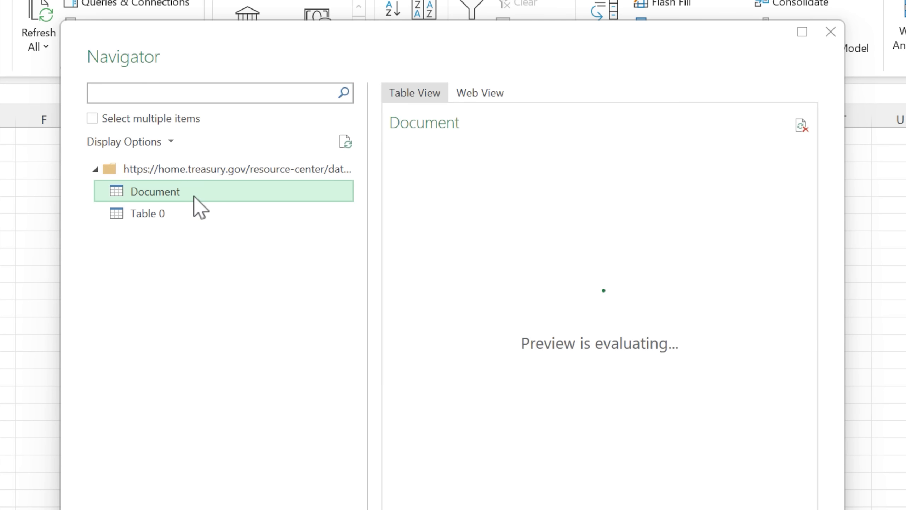
click(190, 217)
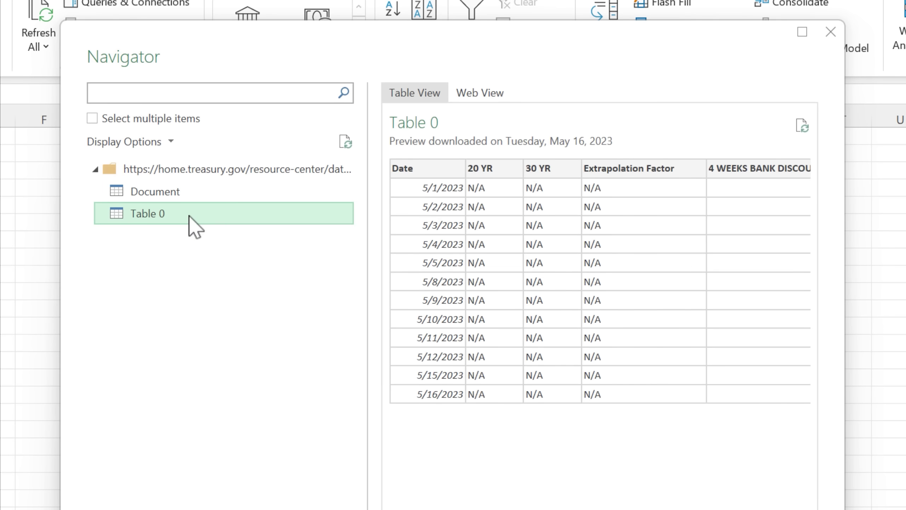
Compare Table 0 with its web view, then load it into the workbook as a new sheet.
click(480, 92)
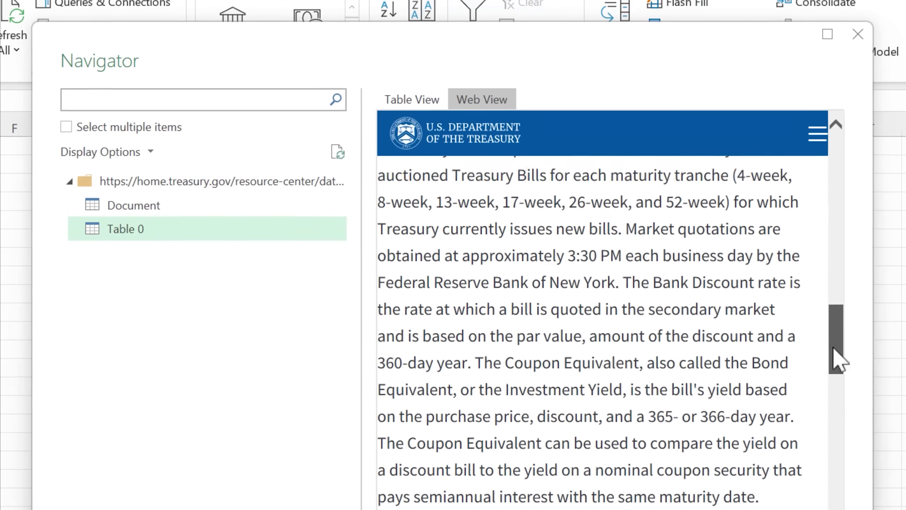
drag(837, 359, 844, 247)
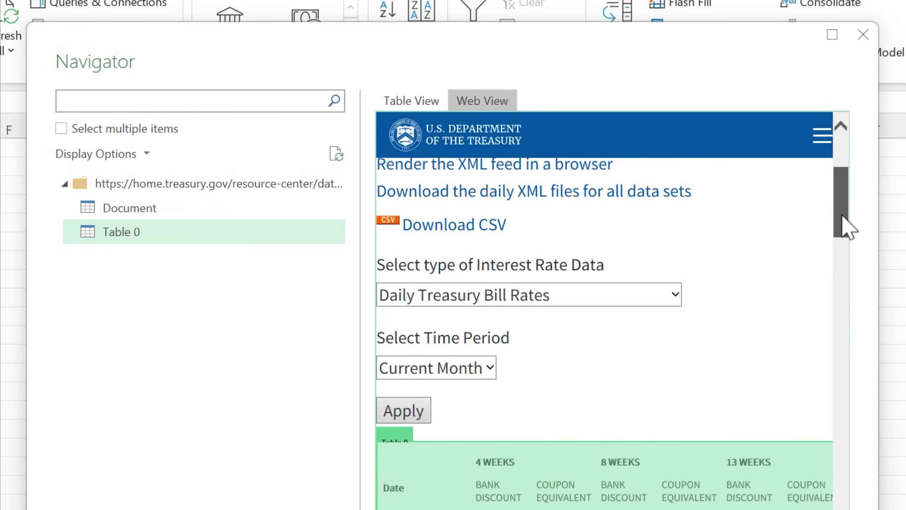
click(411, 101)
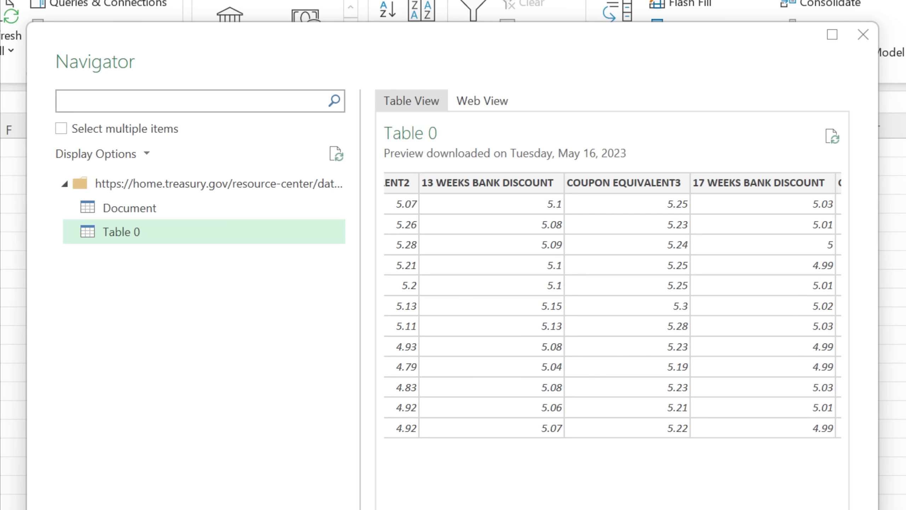
scroll(612, 305, left, 5)
scroll(612, 305, left, 5)
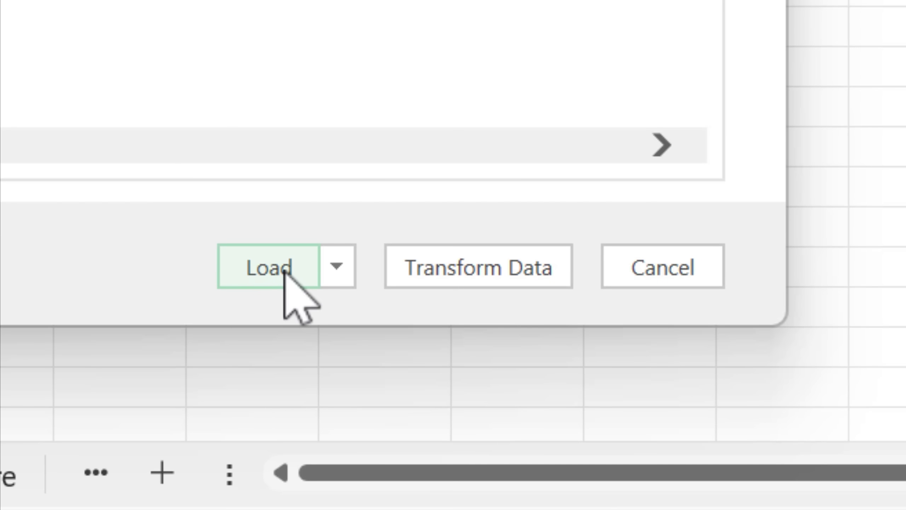
click(290, 277)
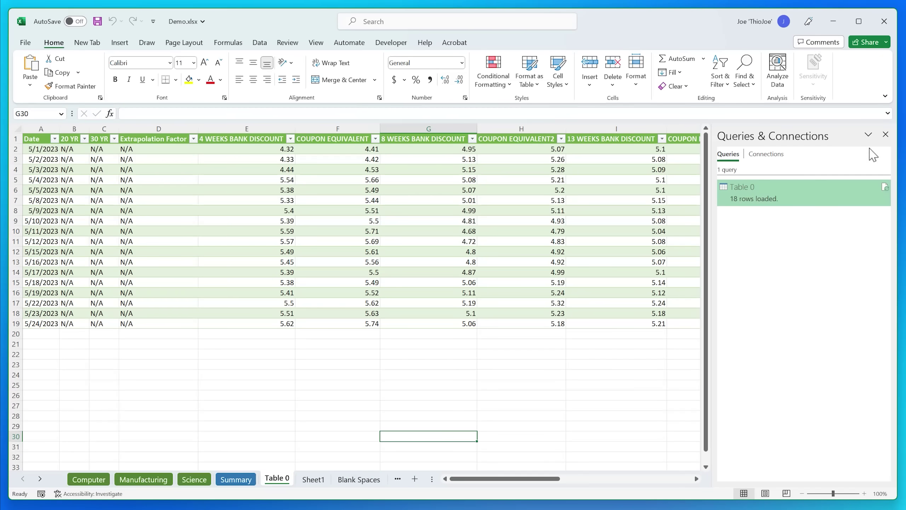
Reopen Queries & Connections, refresh all imported data, and list the other Get Data sources.
click(885, 134)
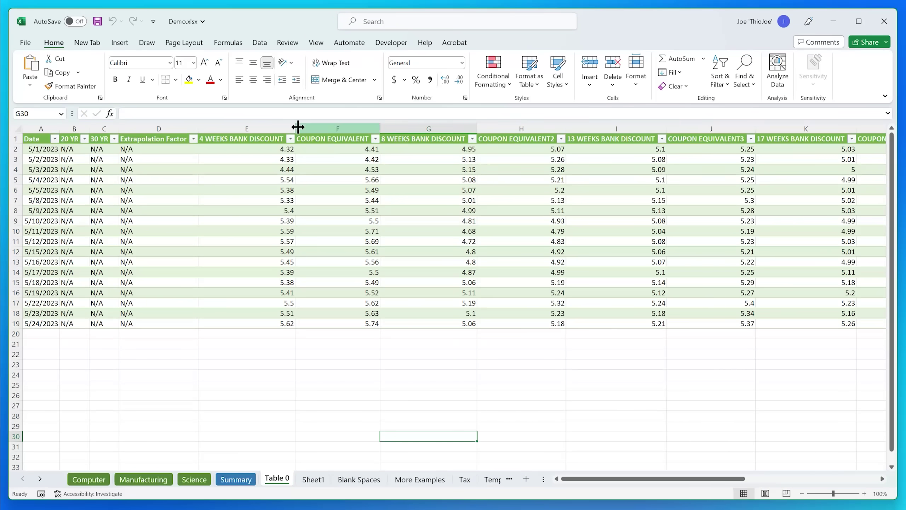
click(260, 43)
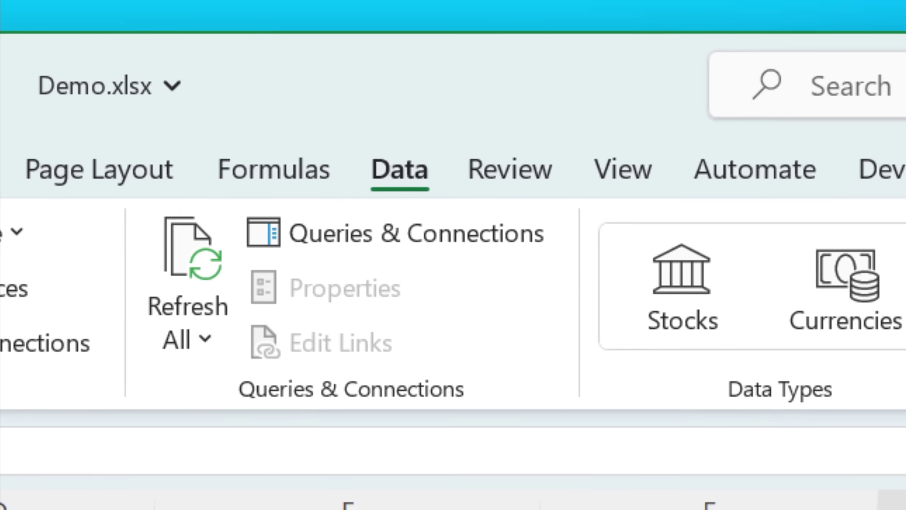
click(464, 221)
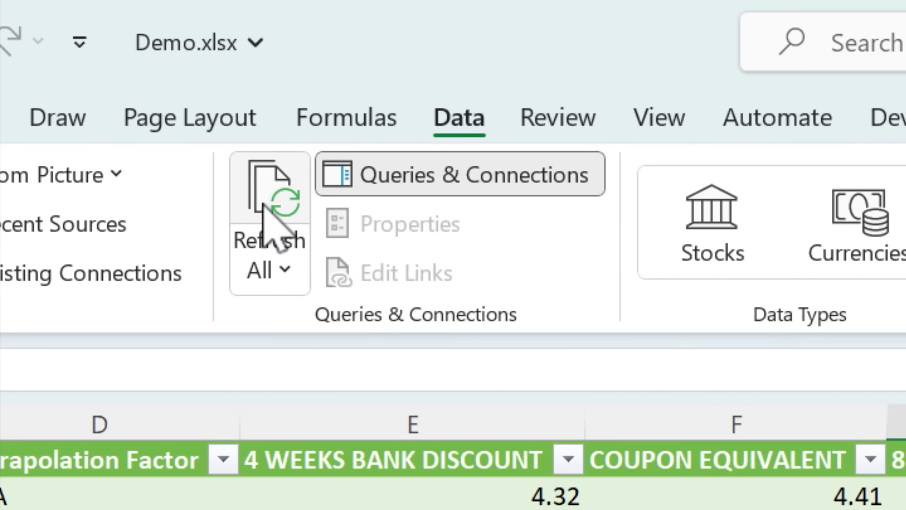
click(277, 195)
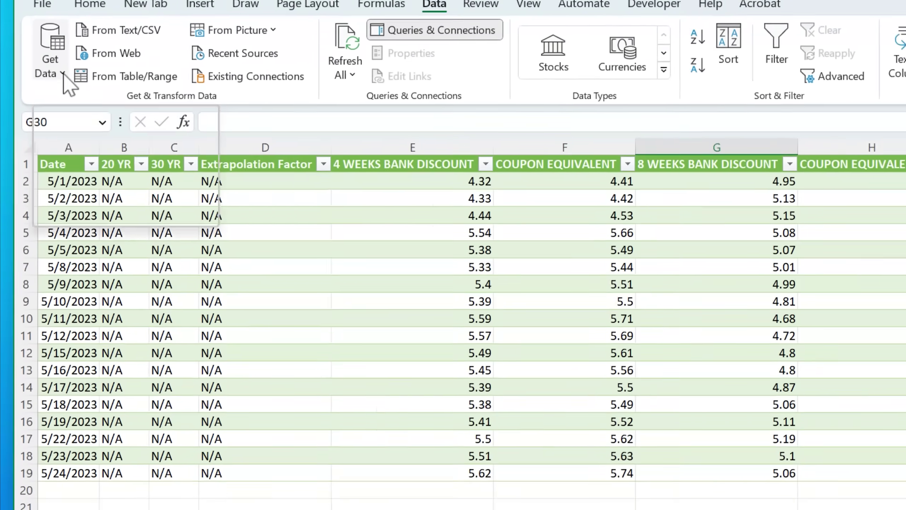
click(38, 86)
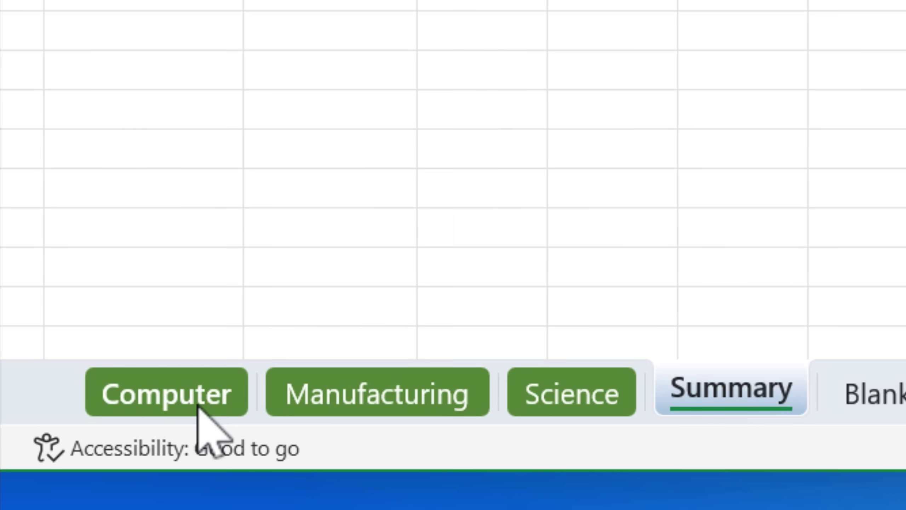
Review the Computer, Manufacturing and Science totals, including Science's $60,997.20.
click(110, 472)
click(369, 395)
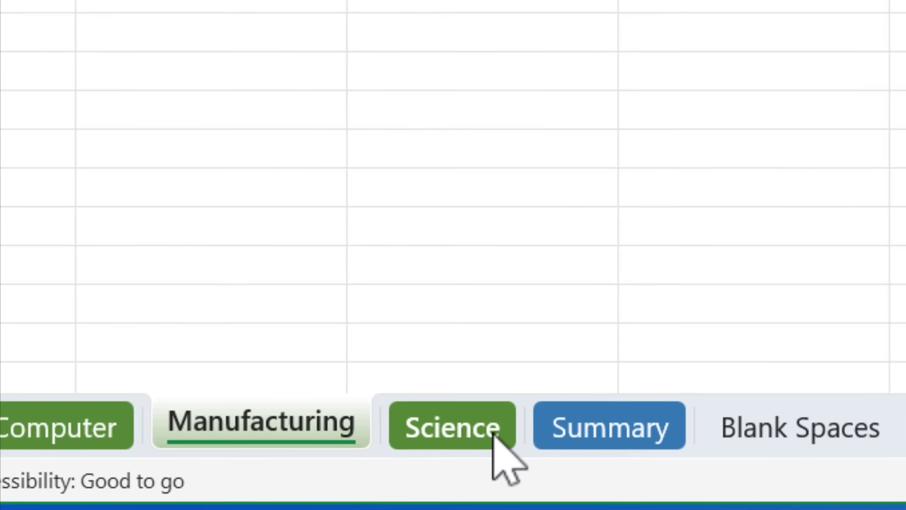
click(605, 410)
click(514, 308)
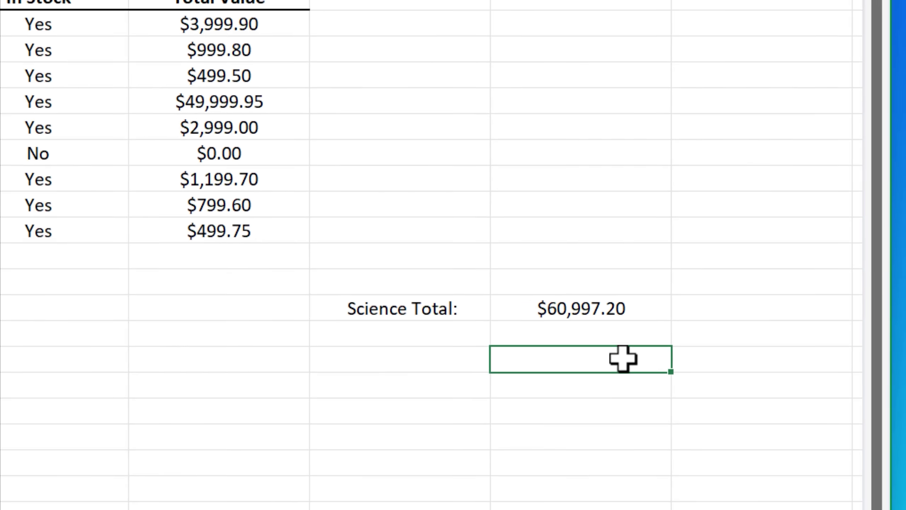
click(665, 338)
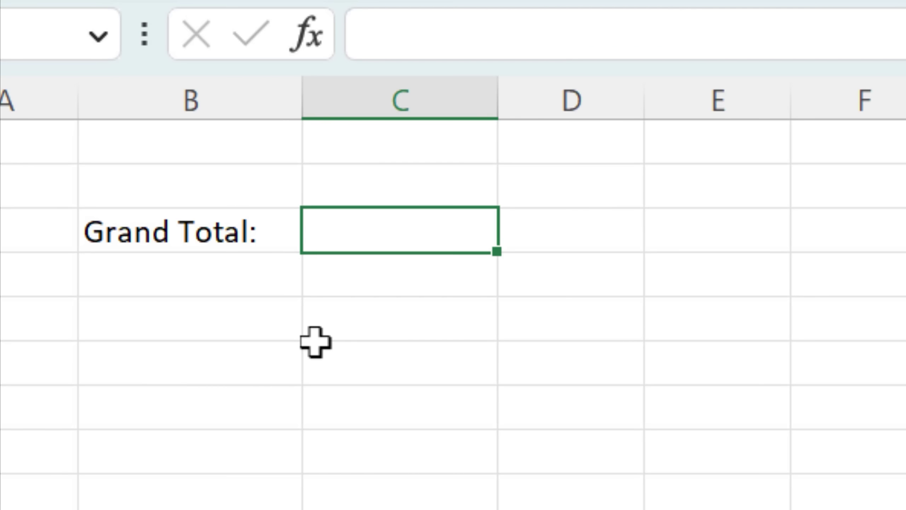
text(SUM()
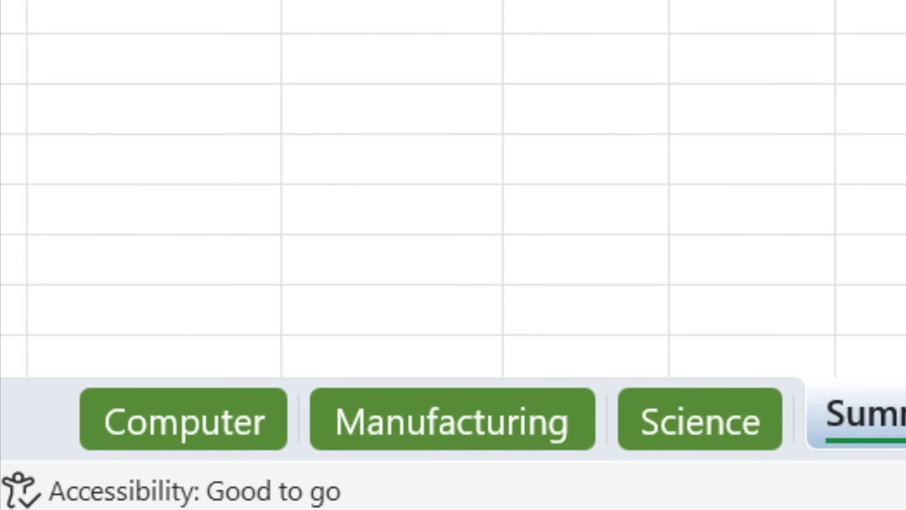
text(C)
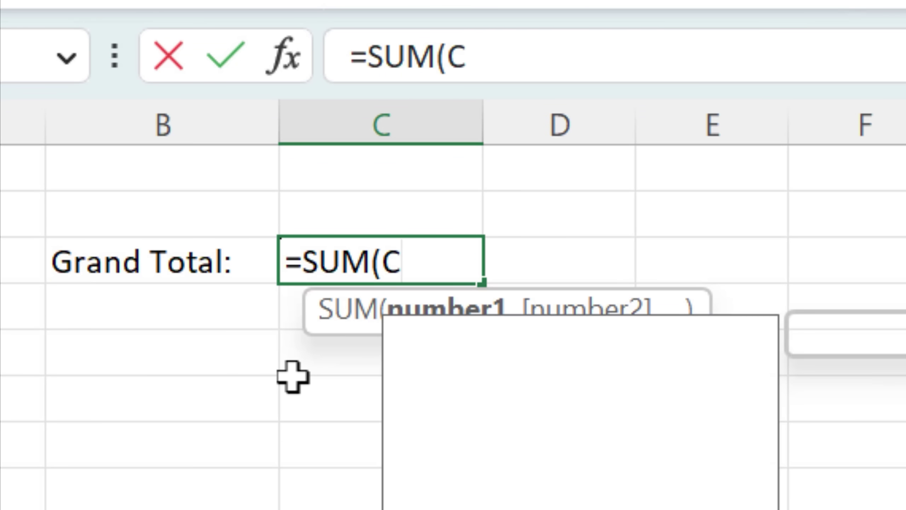
text(omputer:)
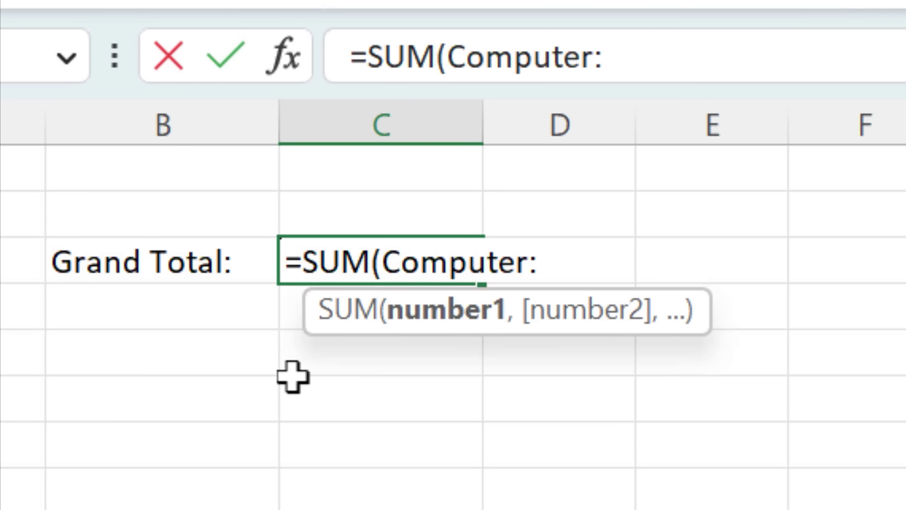
text(Science!K)
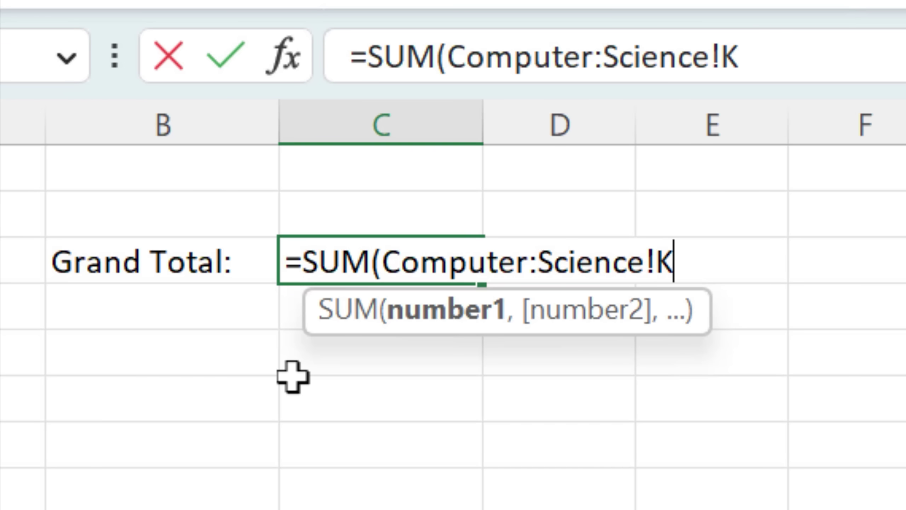
text())
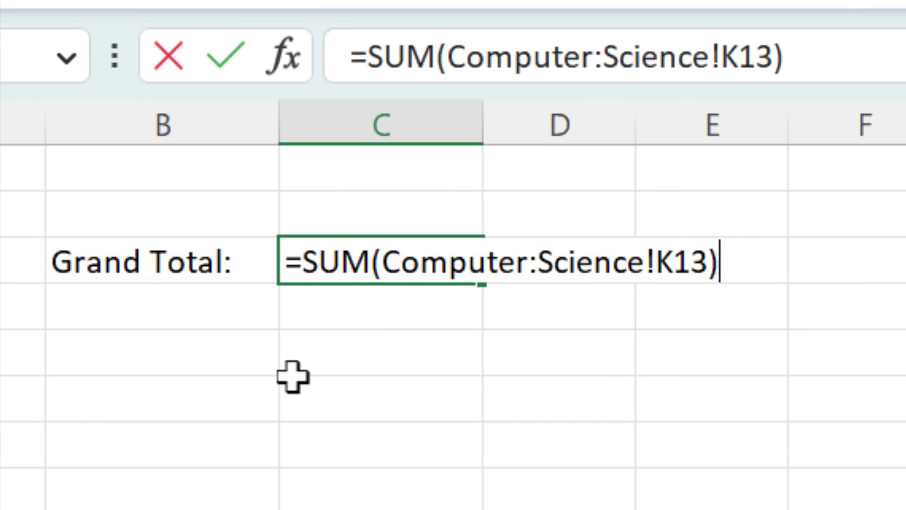
Enter =SUM(Computer:Science!K13) as the Grand Total on Summary, giving 217133.75.
key(Return)
key(Up)
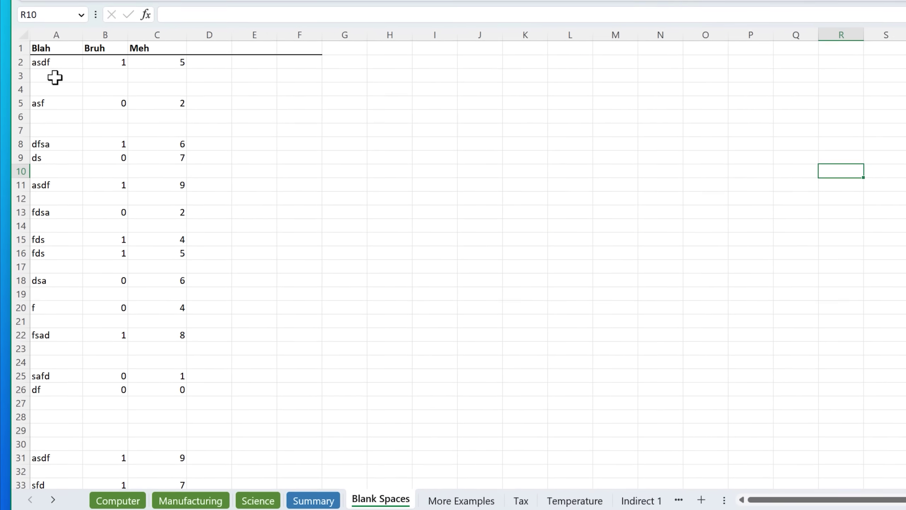
Try selecting the blank rows by hand, then select columns A through C instead.
mouse_move(55, 77)
mouse_down()
mouse_move(146, 72)
mouse_move(168, 89)
mouse_up()
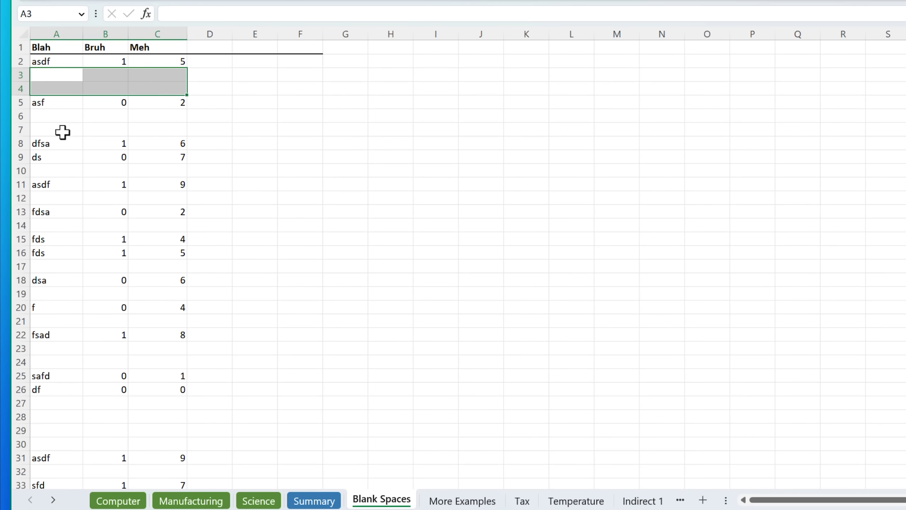
drag(46, 117, 160, 131)
drag(44, 172, 177, 171)
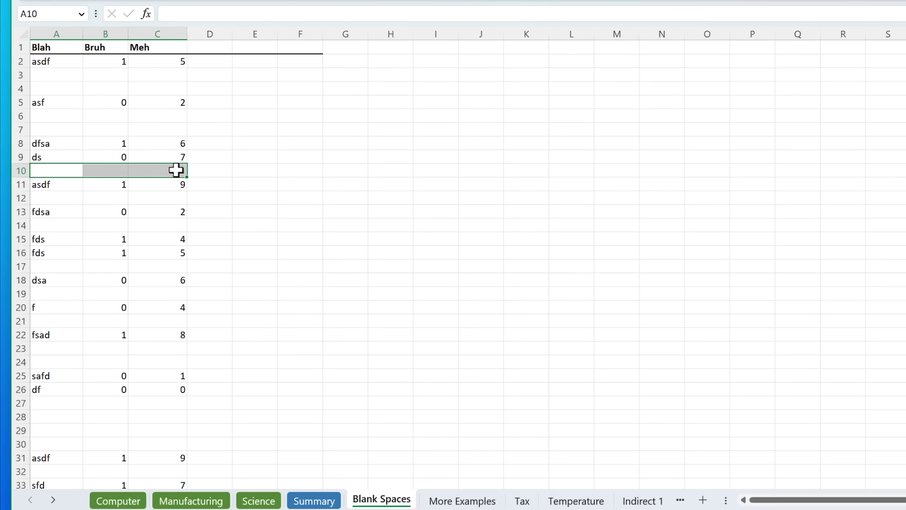
click(227, 171)
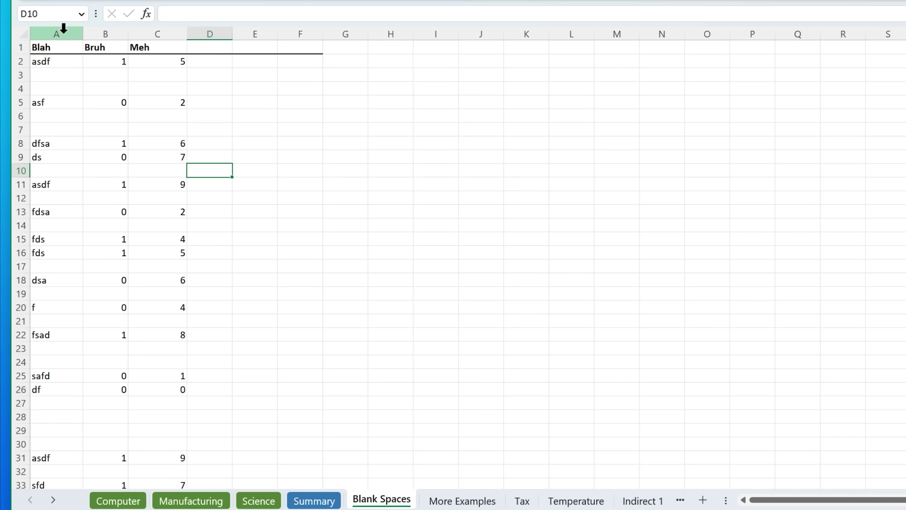
drag(63, 29, 167, 34)
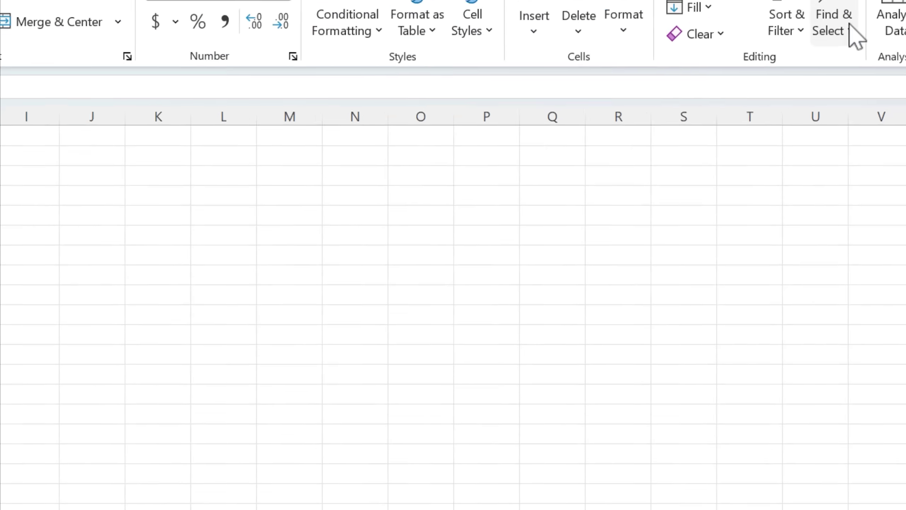
Select only the blank cells in A:C using Go To Special > Blanks.
click(435, 169)
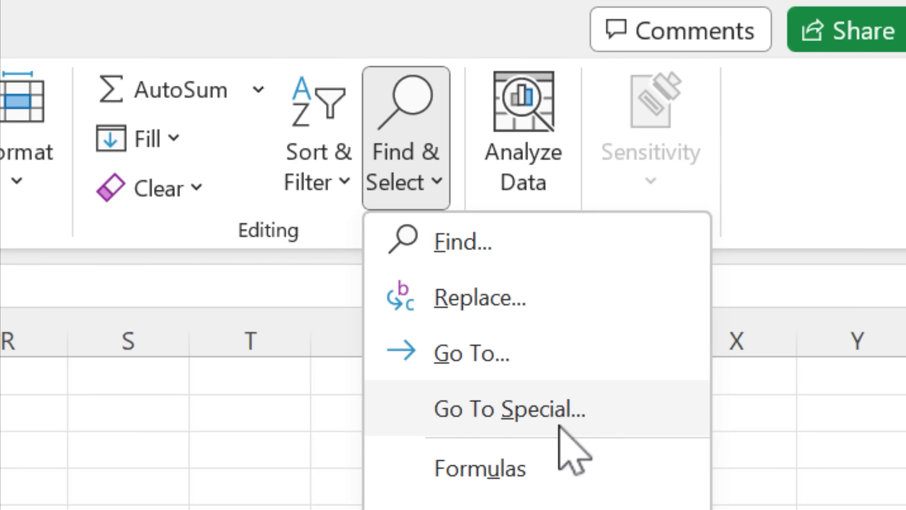
key(ctrl+g)
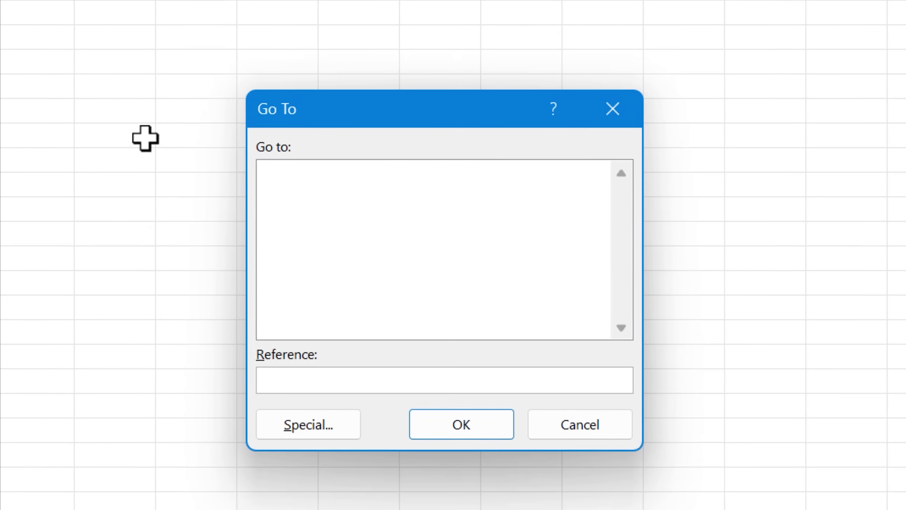
click(349, 424)
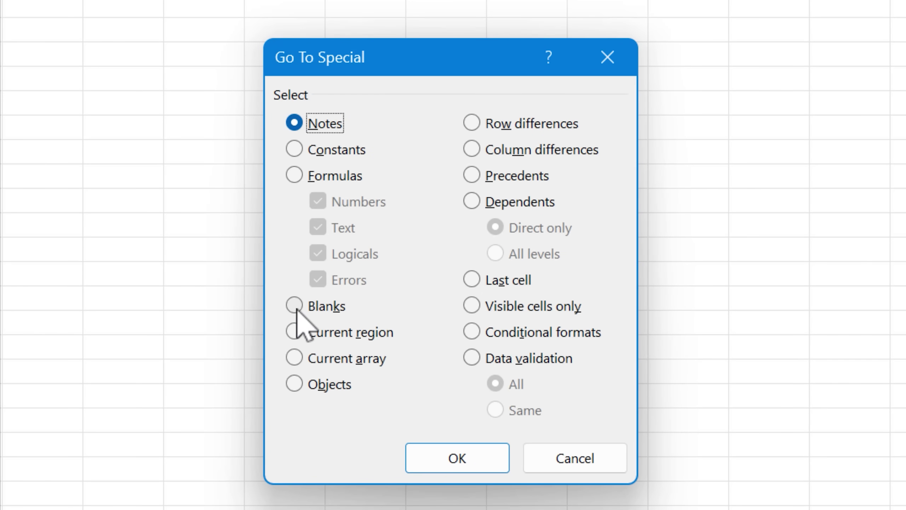
click(453, 464)
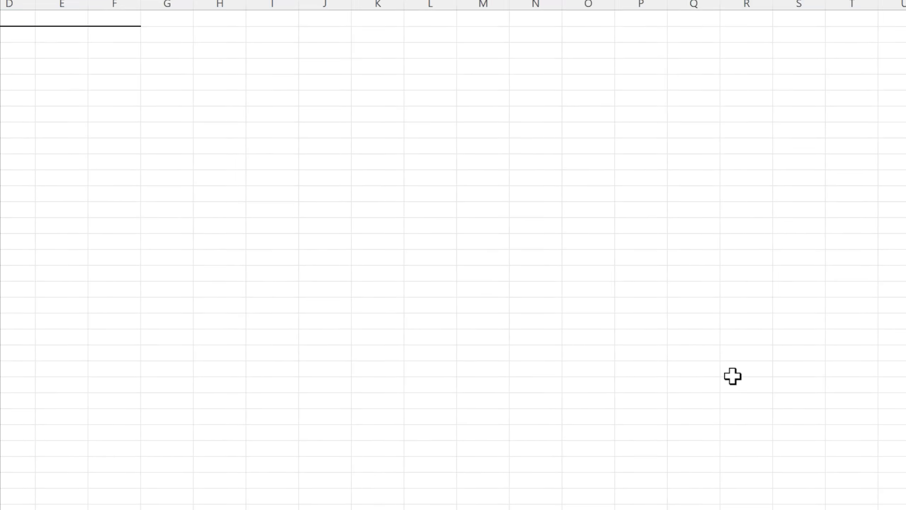
Delete the selected blank cells, shifting cells up so 21 contiguous rows remain.
right_click(158, 125)
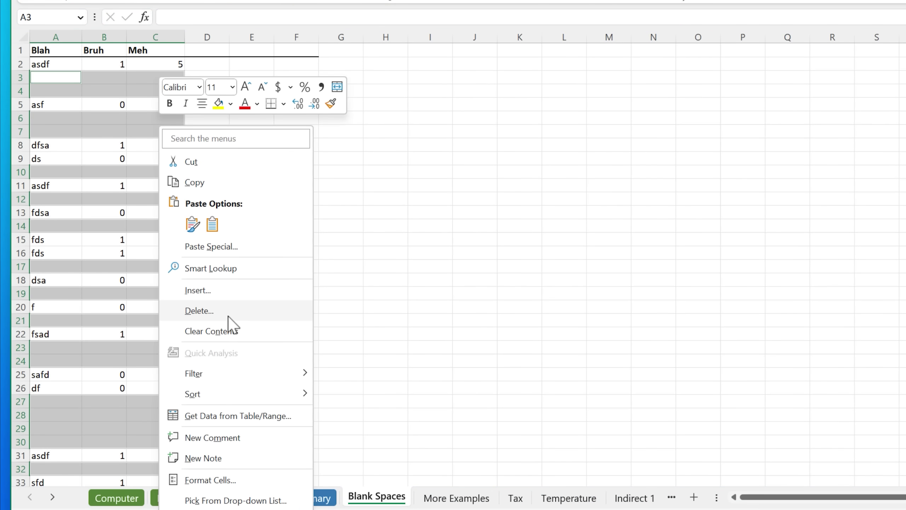
click(226, 315)
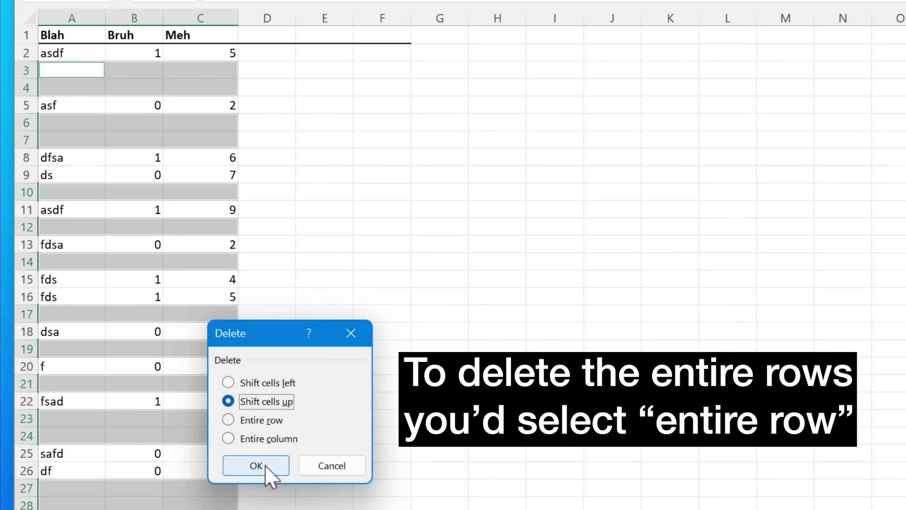
click(256, 466)
click(276, 419)
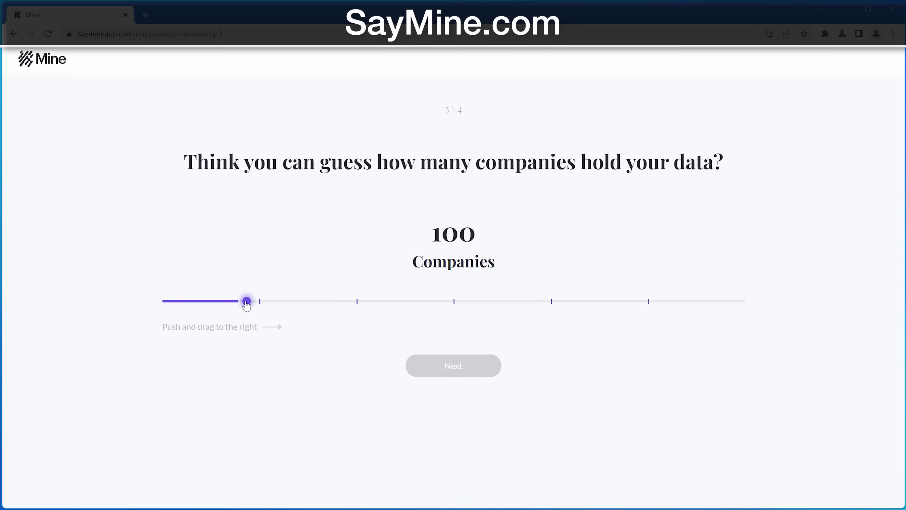
Guess 149 companies, sign in with Google, allow access and start Mine's footprint scan.
drag(246, 305, 297, 305)
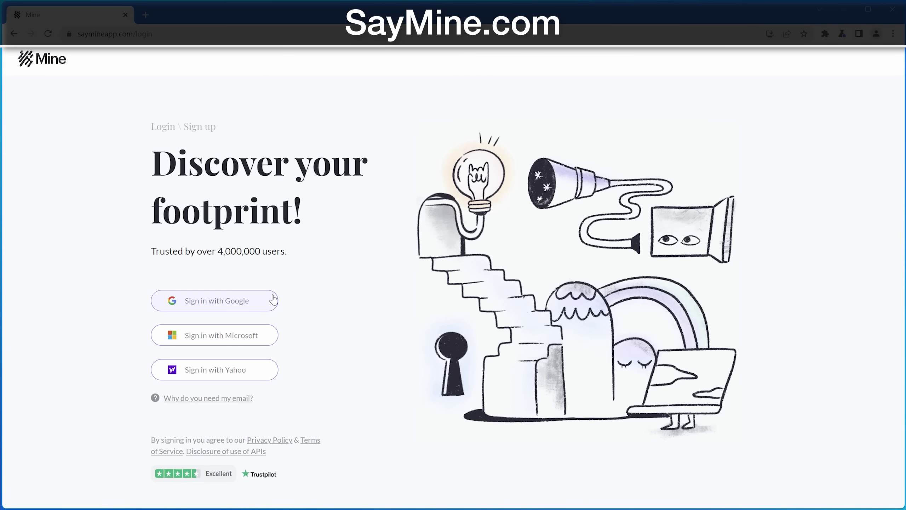
click(262, 308)
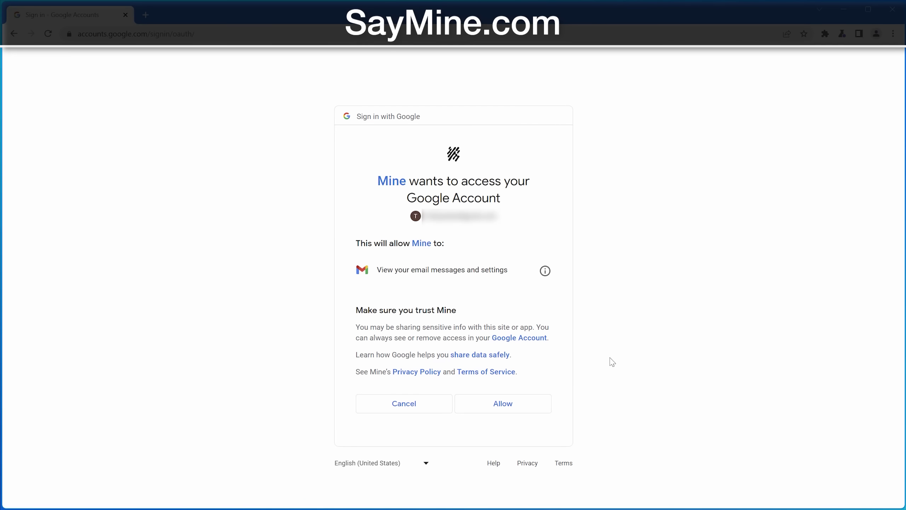
click(532, 409)
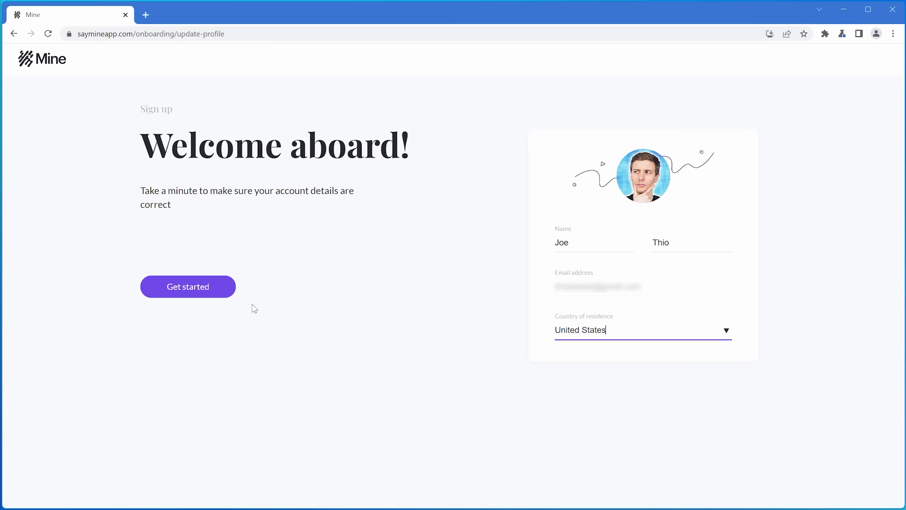
click(221, 289)
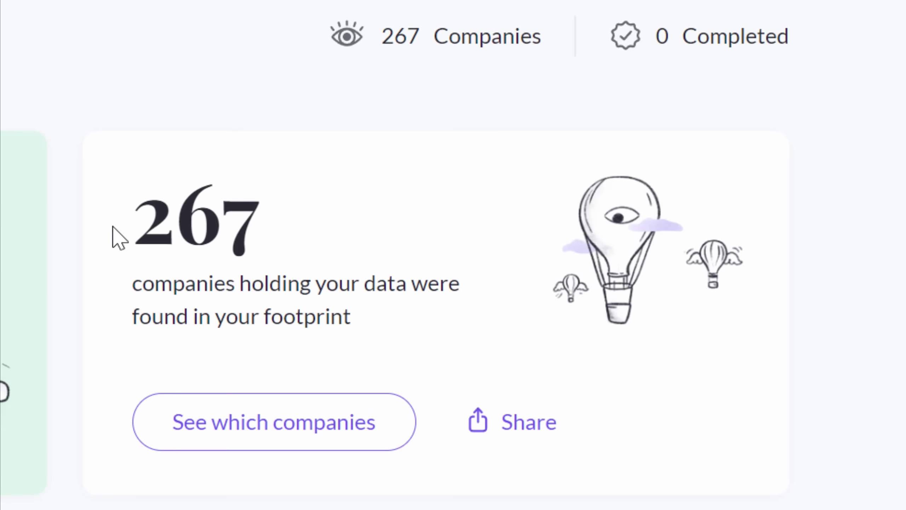
Browse the 267 companies holding your data and open the details for Cspace.
drag(116, 237, 282, 234)
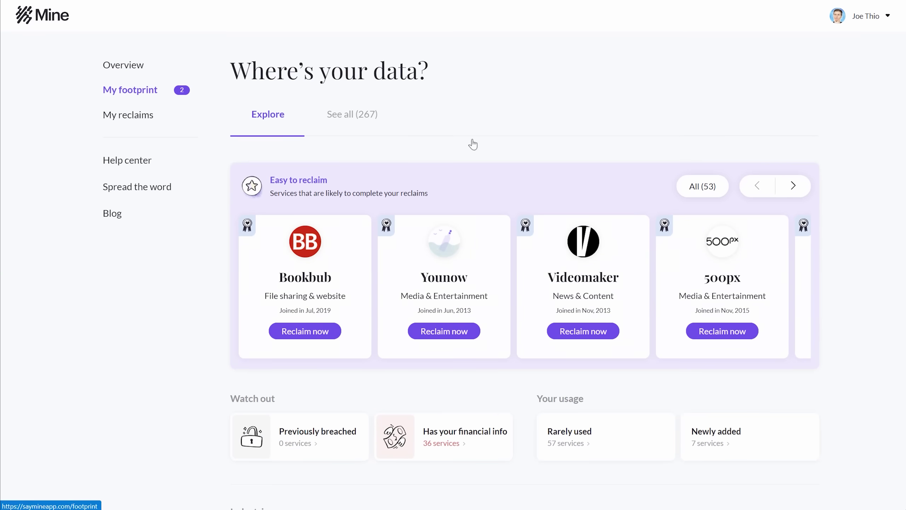
scroll(851, 252, down, 5)
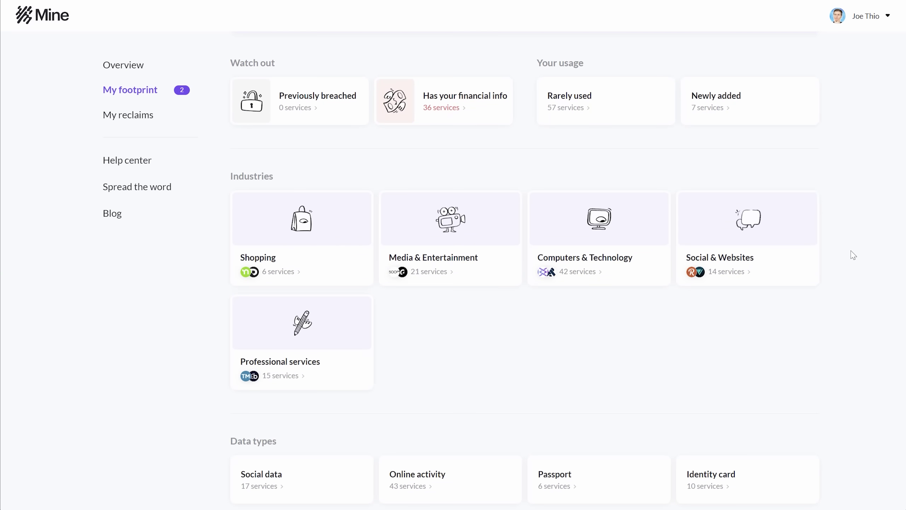
scroll(852, 255, up, 5)
click(354, 106)
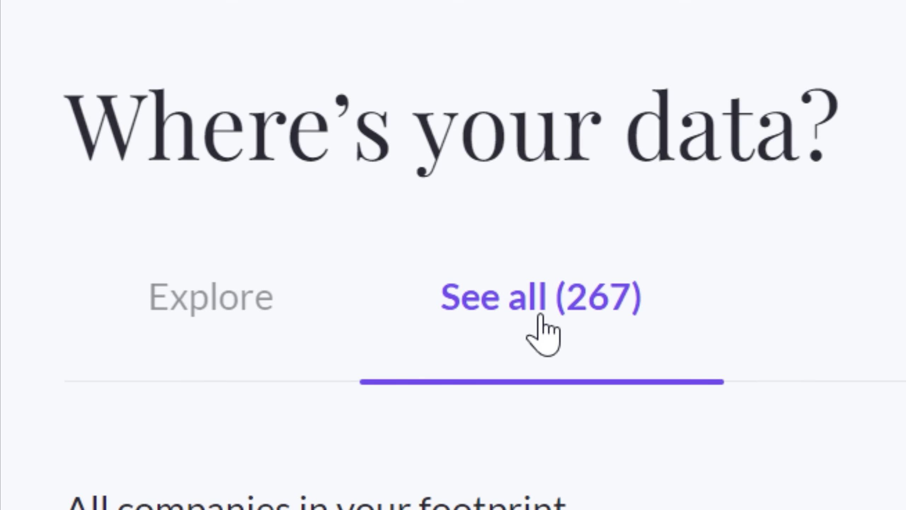
scroll(897, 229, down, 3)
scroll(898, 228, down, 3)
scroll(897, 229, down, 3)
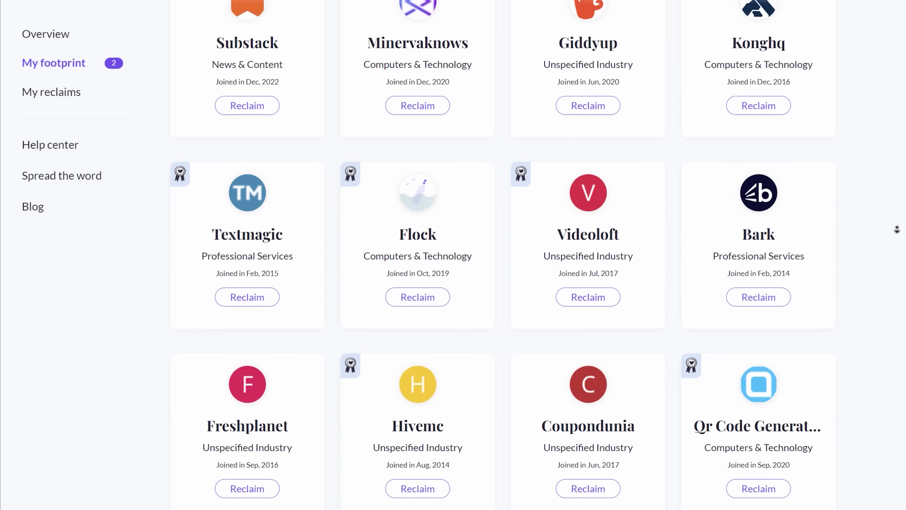
scroll(897, 229, down, 3)
click(264, 225)
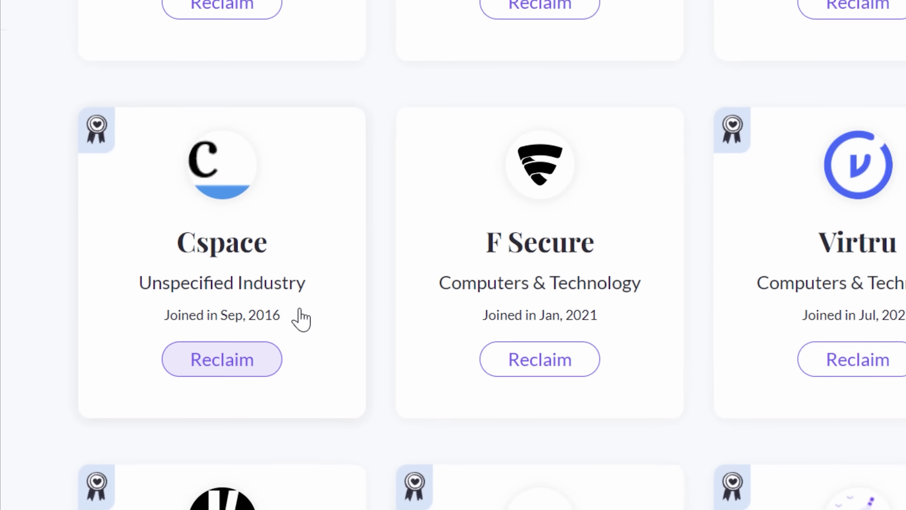
click(309, 309)
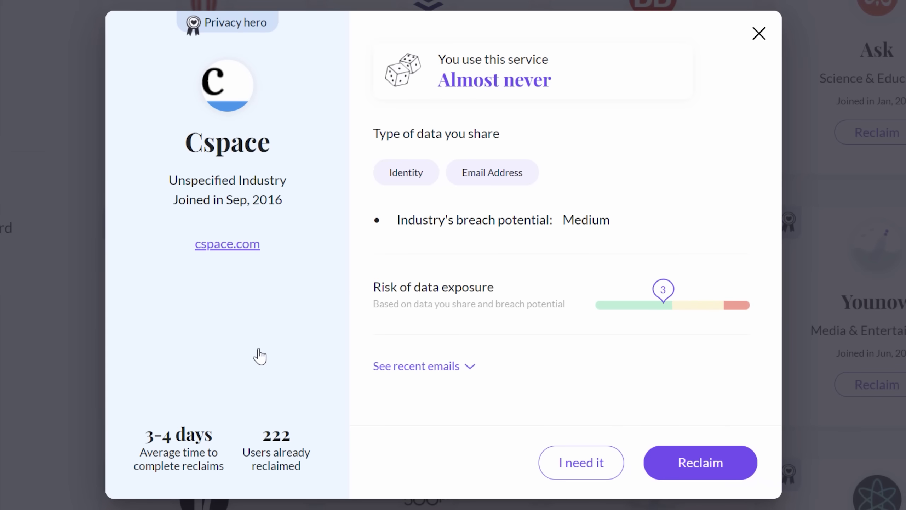
Send a data reclaim request to Cspace and open the My reclaims tracking page.
click(659, 455)
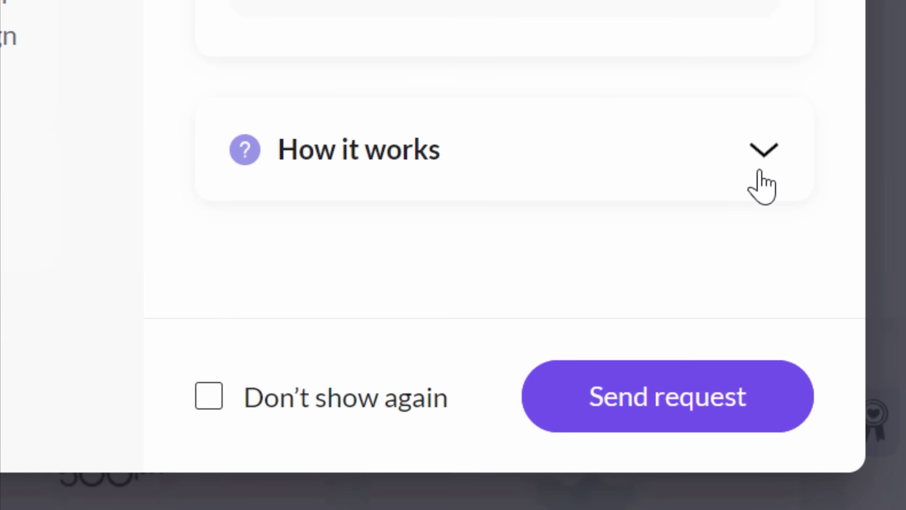
click(736, 352)
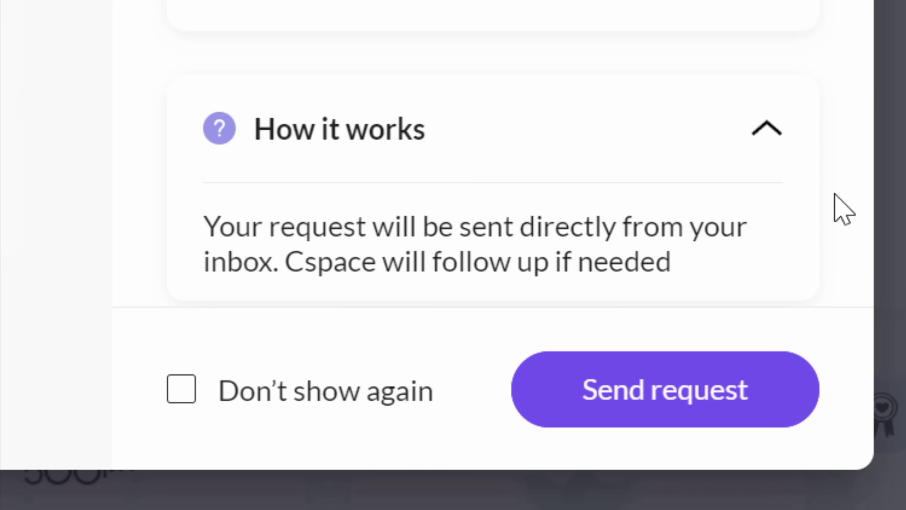
click(775, 395)
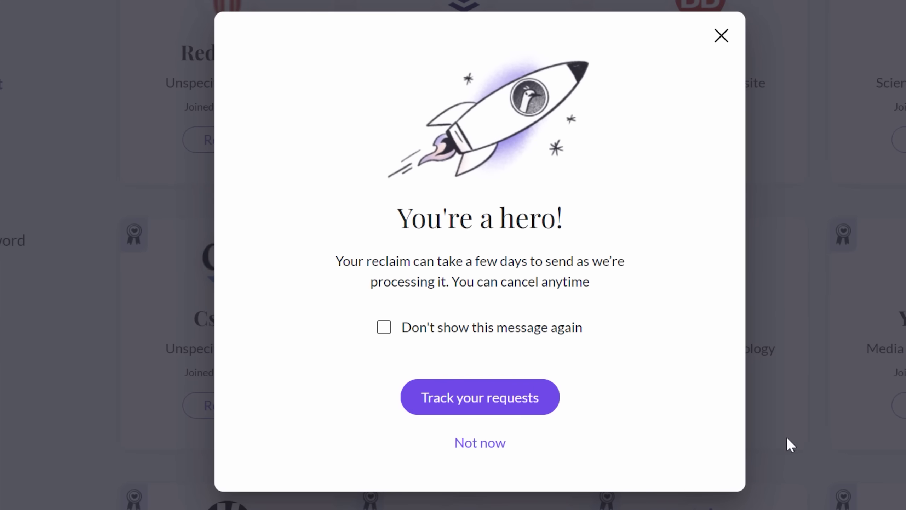
click(545, 410)
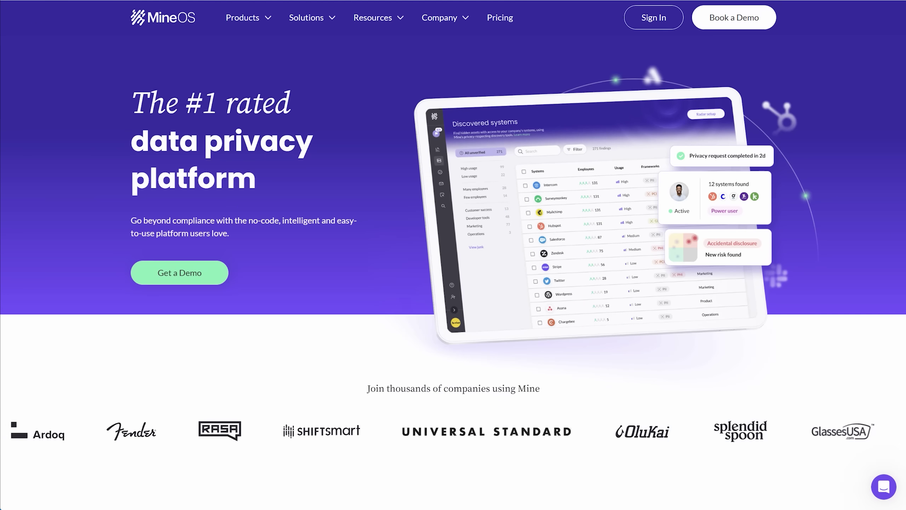
scroll(453, 255, down, 4)
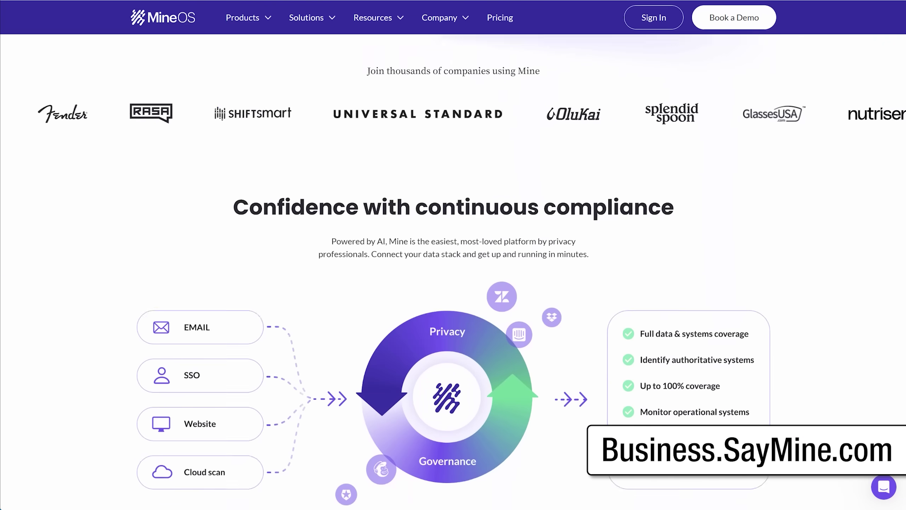
scroll(453, 255, down, 2)
scroll(599, 362, down, 5)
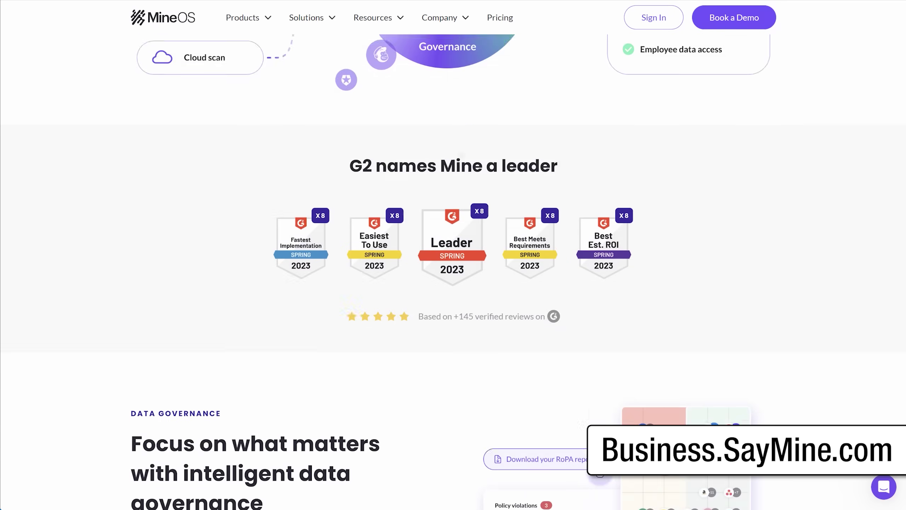
scroll(599, 361, down, 8)
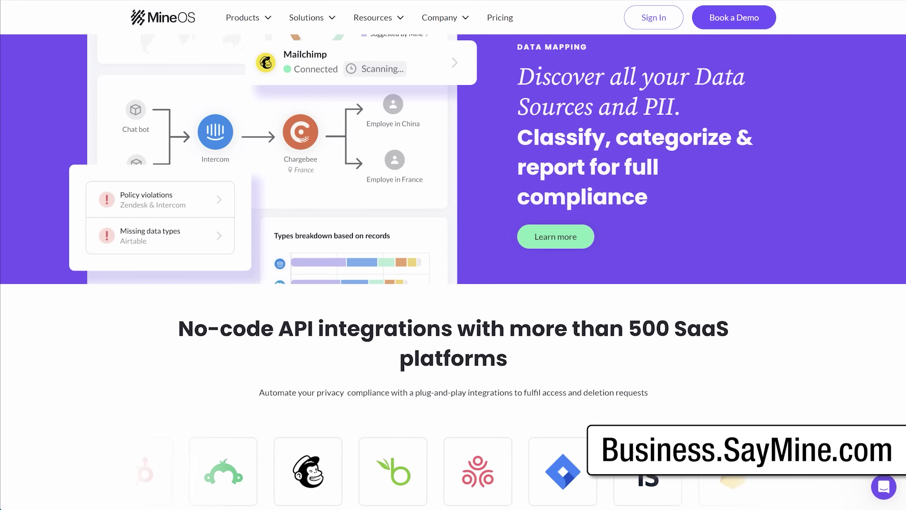
scroll(453, 255, down, 5)
scroll(453, 255, down, 2)
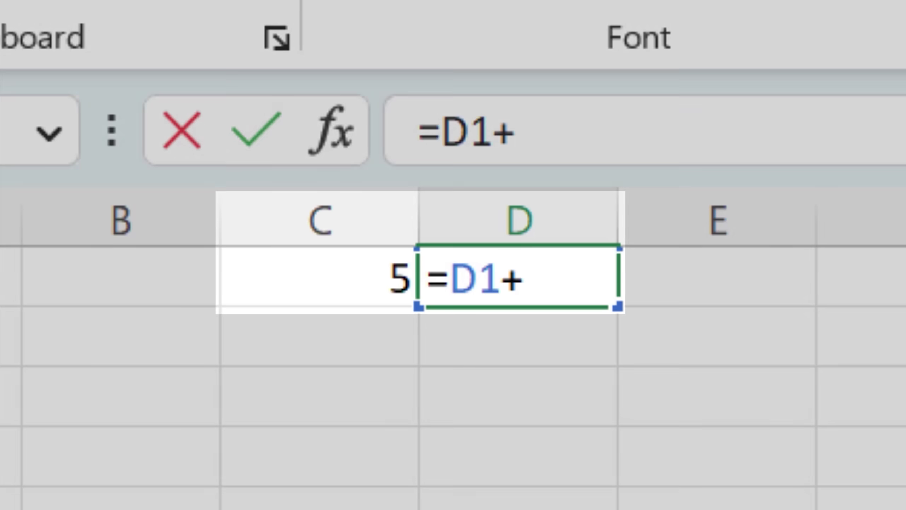
text(C1)
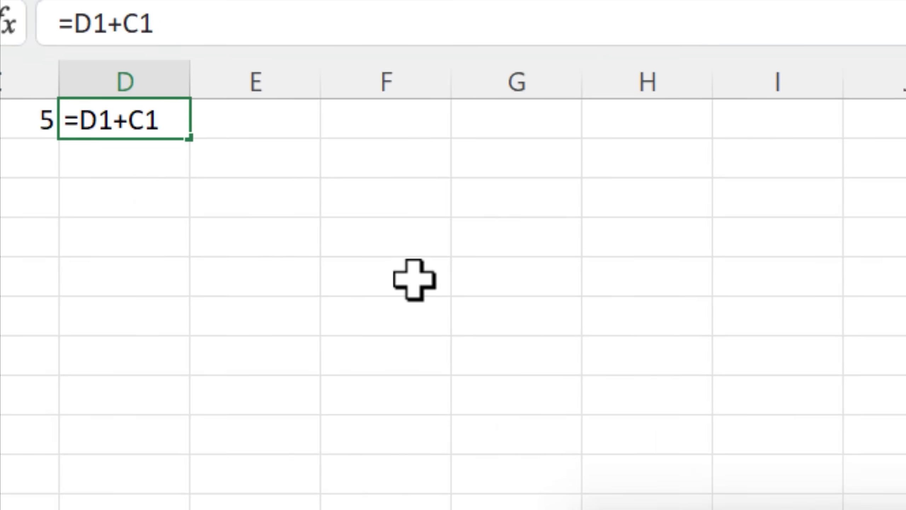
Commit =D1+C1 in D1 and enable iterative calculation in the Formulas options.
key(Return)
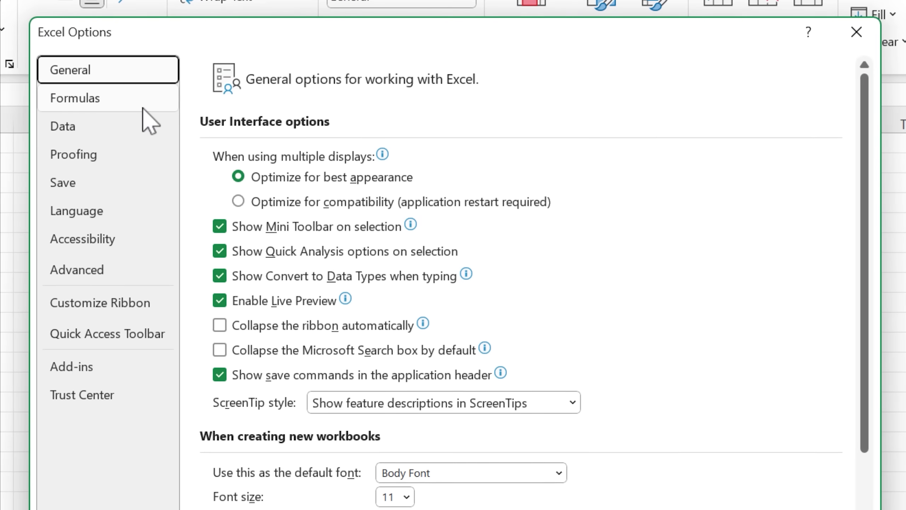
click(243, 75)
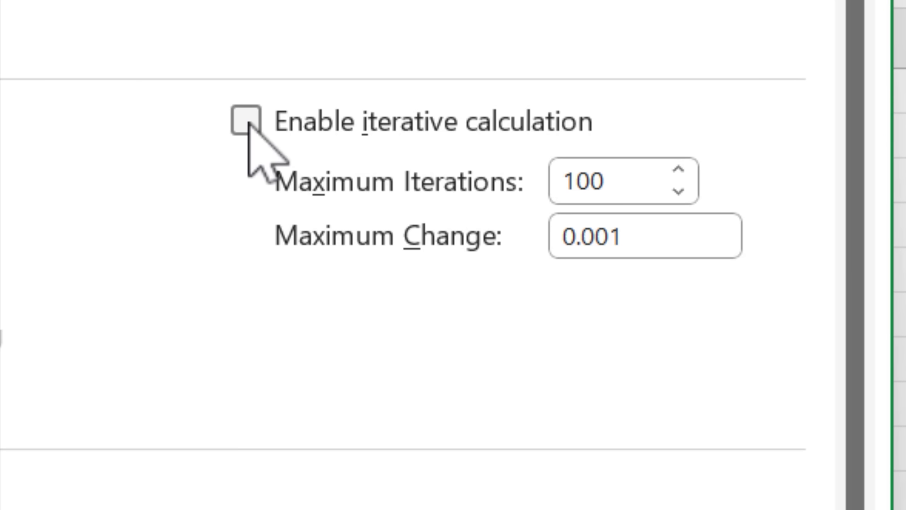
click(326, 129)
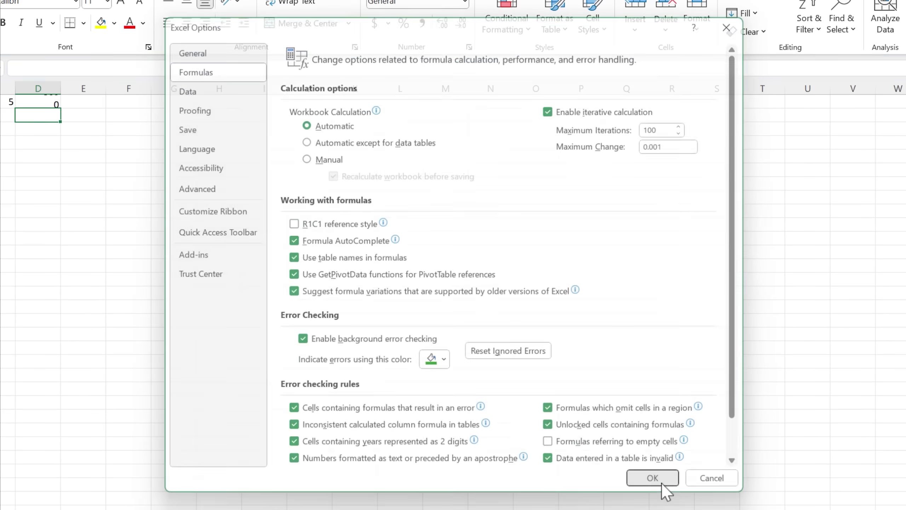
click(652, 477)
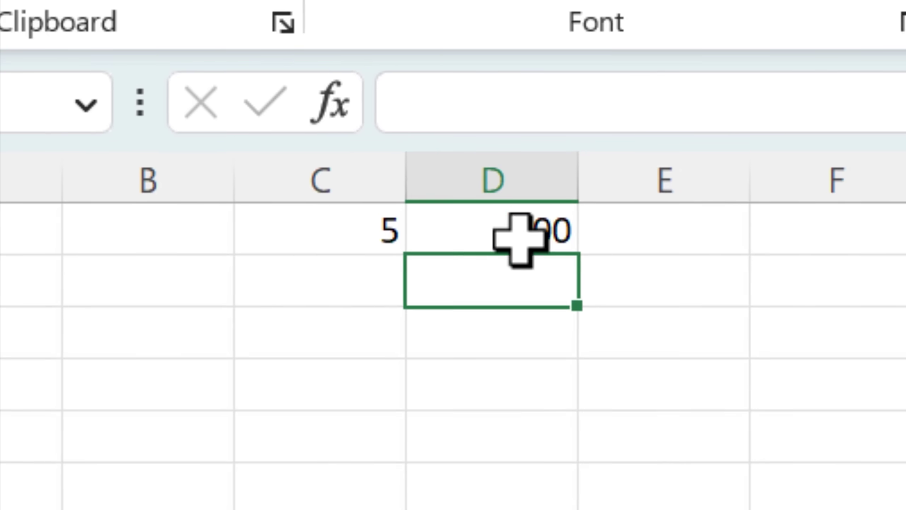
Edit nearby cells repeatedly so D1 recalculates, climbing by 500 each time to 5505.
click(453, 397)
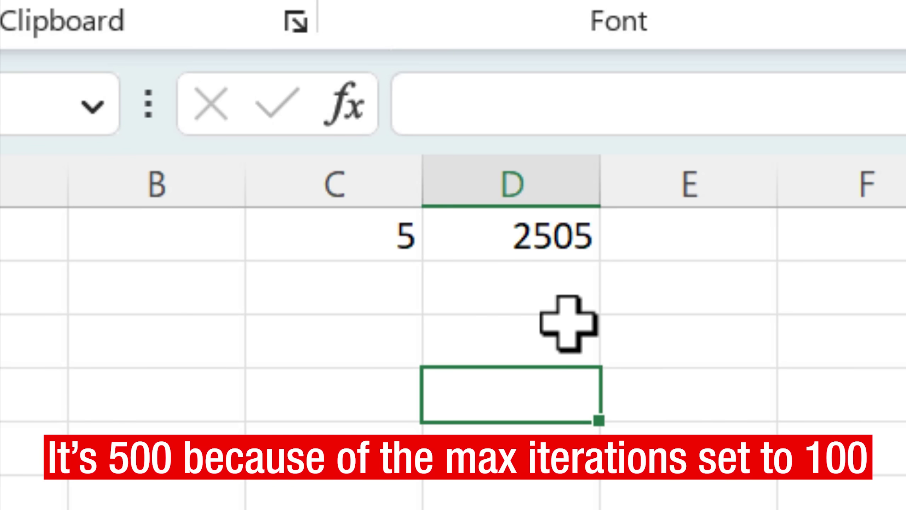
double_click(517, 345)
click(518, 402)
double_click(550, 346)
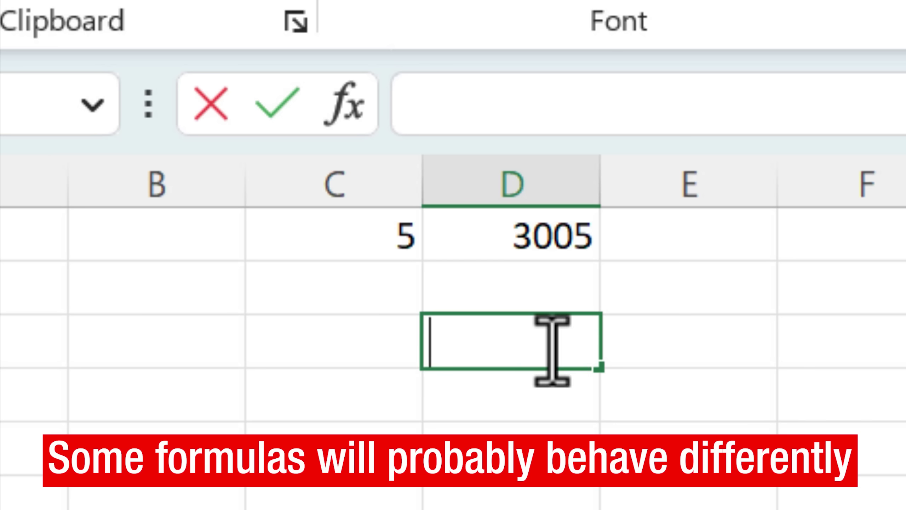
click(556, 401)
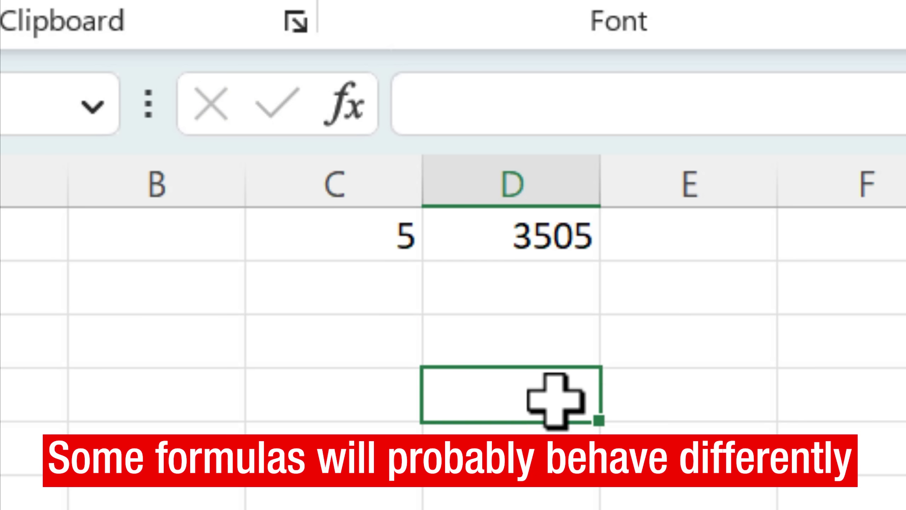
double_click(549, 347)
click(547, 387)
double_click(550, 334)
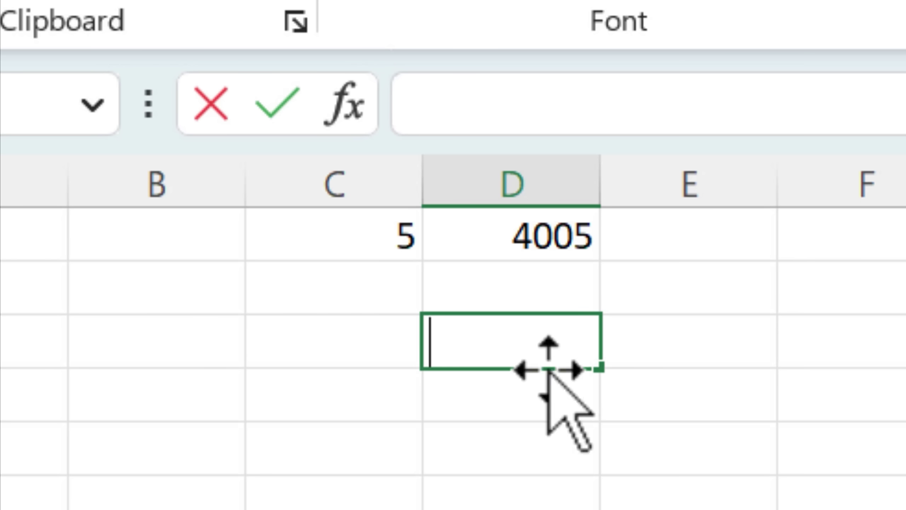
click(551, 379)
double_click(554, 354)
click(553, 394)
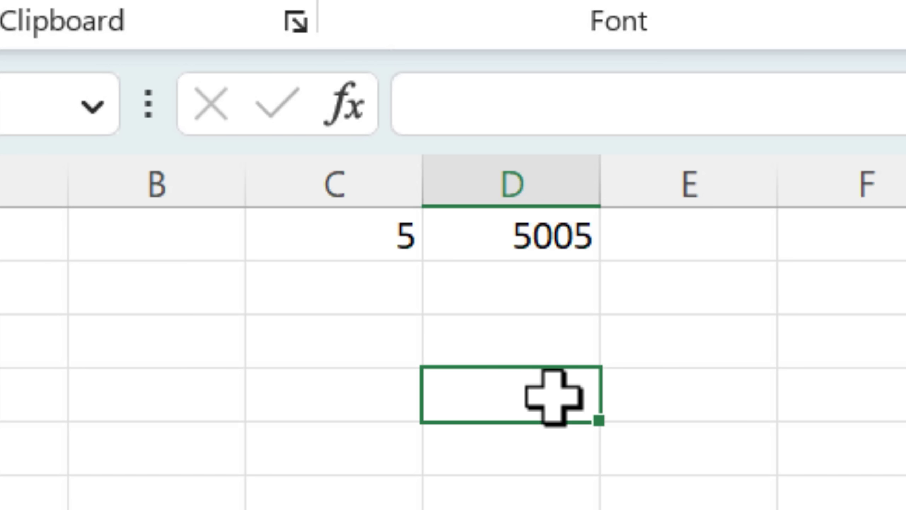
double_click(559, 348)
click(557, 397)
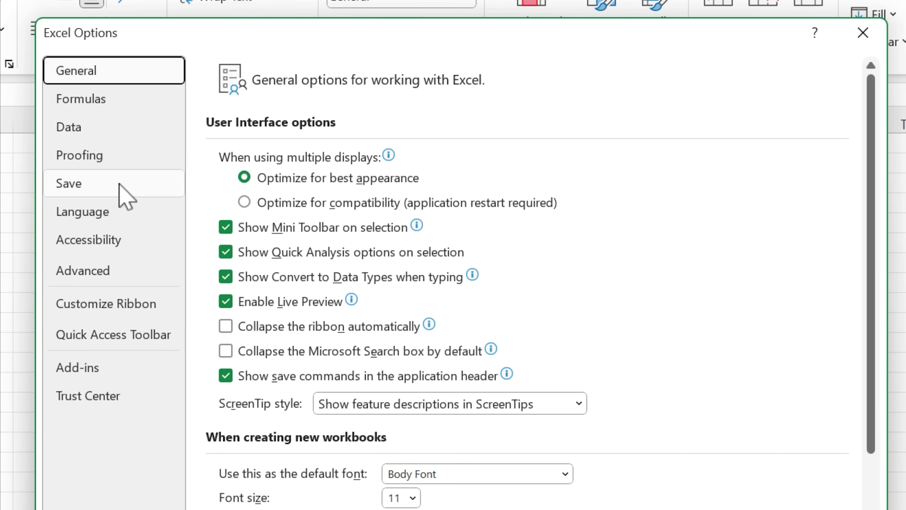
Lower the AutoRecover save interval to 3 minutes in the Save options.
click(221, 128)
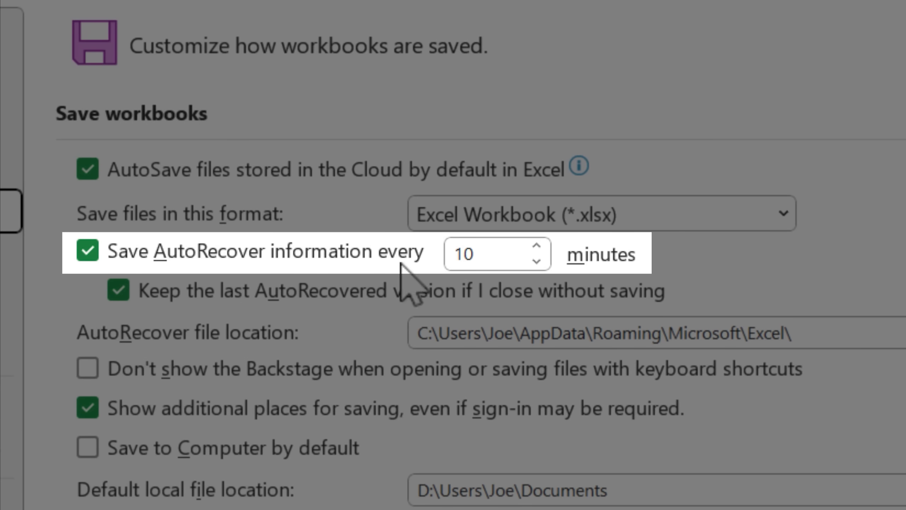
click(537, 261)
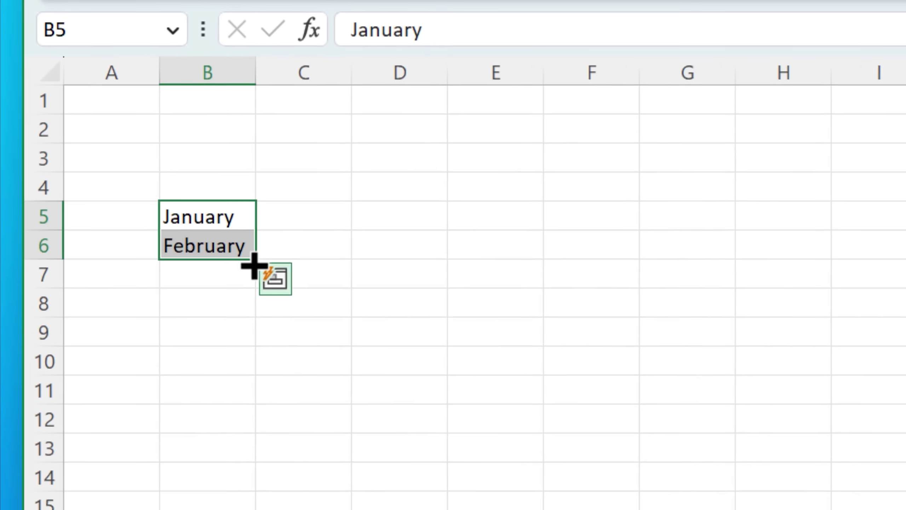
Import the Blah-through-data cells R6:R14 as a new custom list via Advanced options.
mouse_move(216, 229)
mouse_down()
mouse_move(200, 490)
mouse_move(207, 477)
mouse_up()
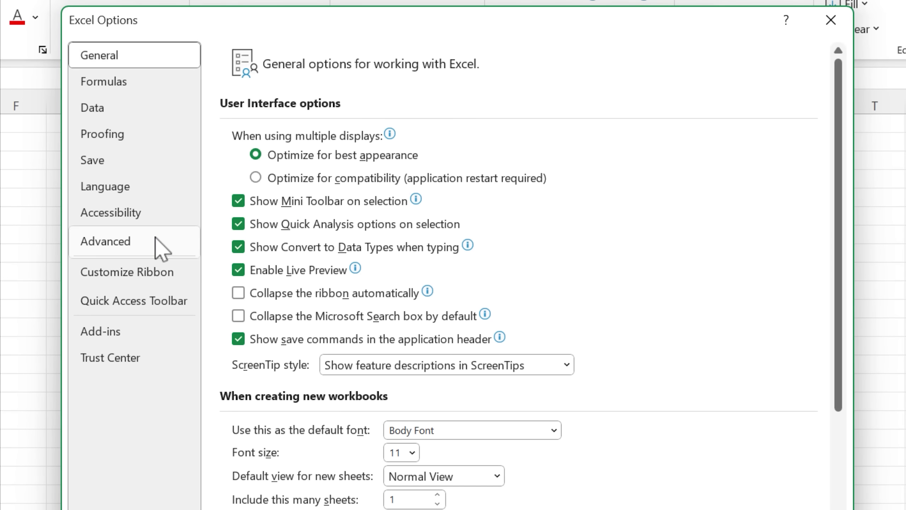
click(159, 248)
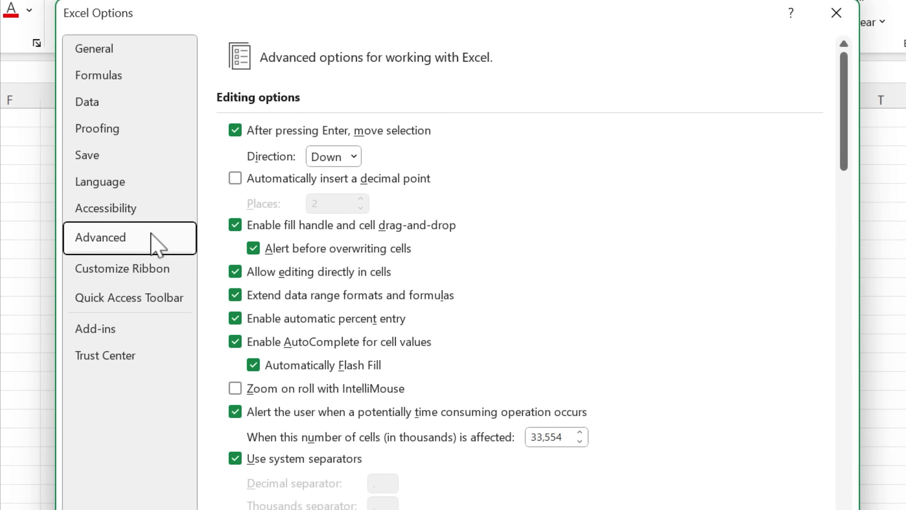
click(574, 382)
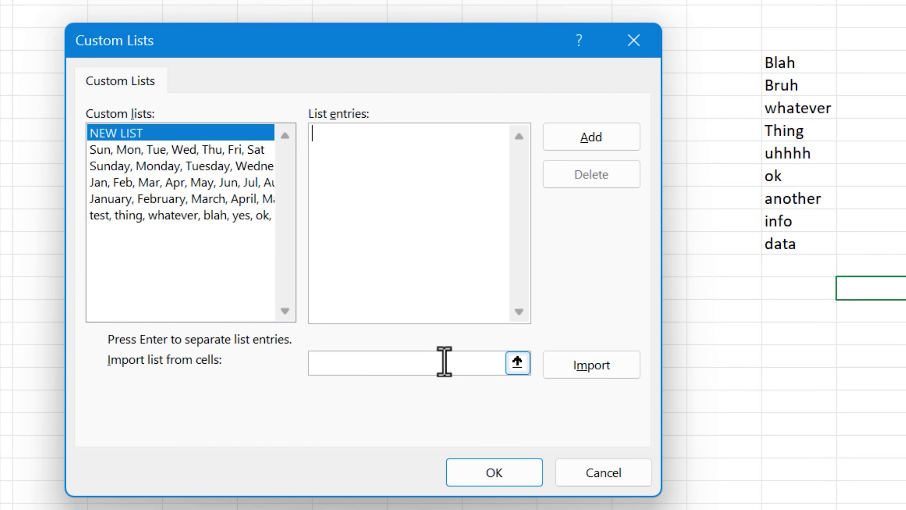
click(444, 362)
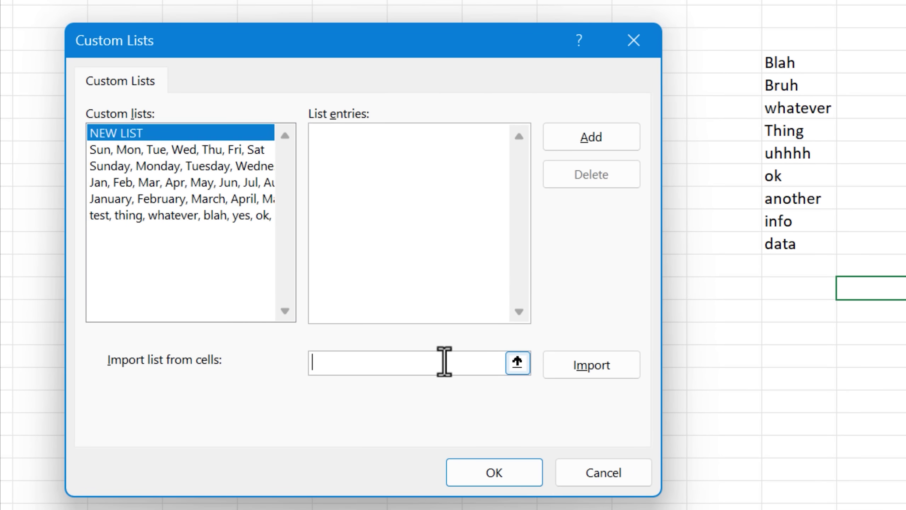
drag(795, 61, 792, 244)
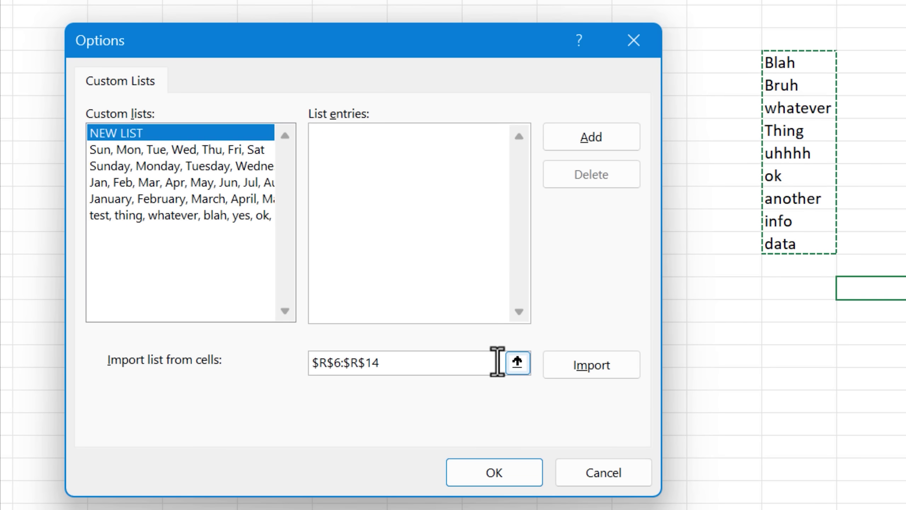
click(591, 374)
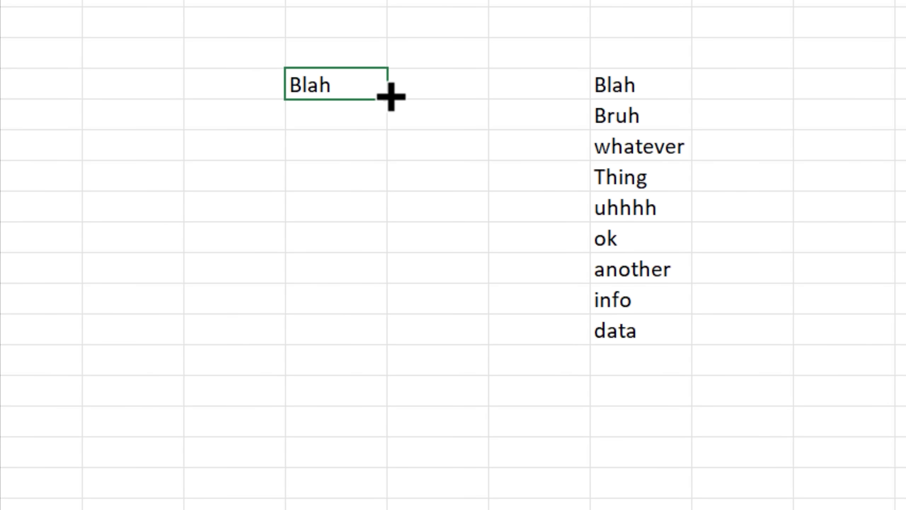
Autofill the custom Blah sequence down another column from the fill handle.
mouse_move(344, 104)
mouse_down()
mouse_move(352, 162)
mouse_move(340, 372)
mouse_up()
click(314, 442)
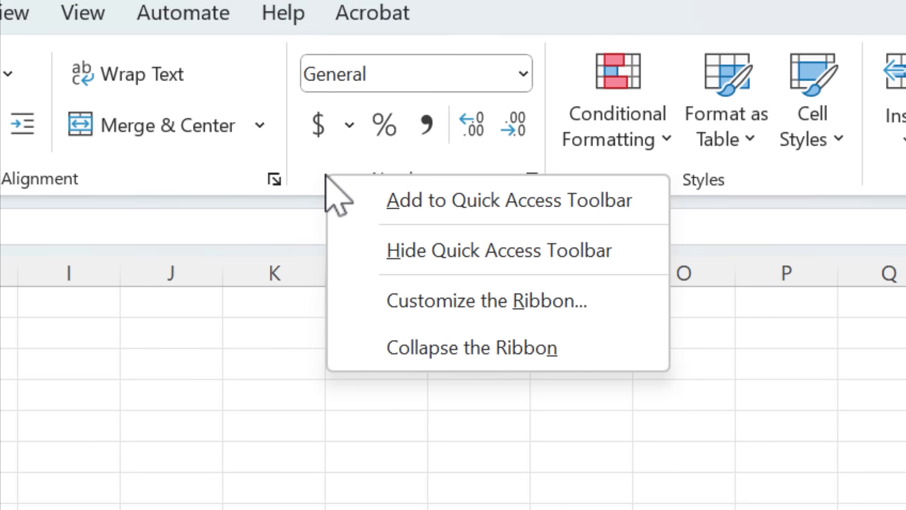
Enable the Developer tab in ribbon customization and switch to it.
click(356, 300)
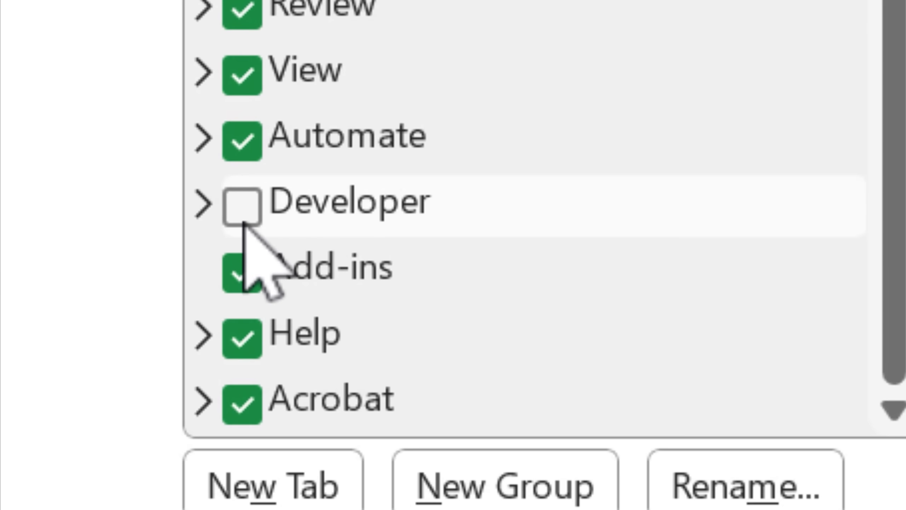
click(481, 318)
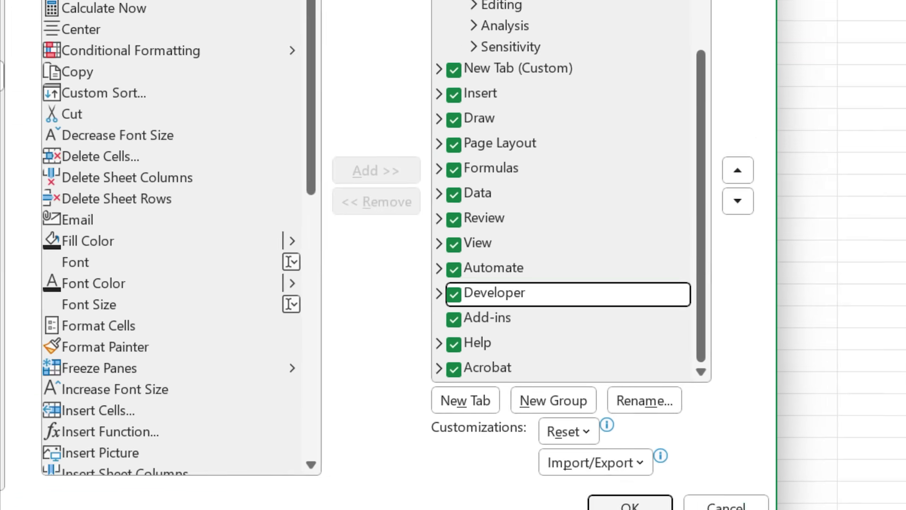
click(630, 501)
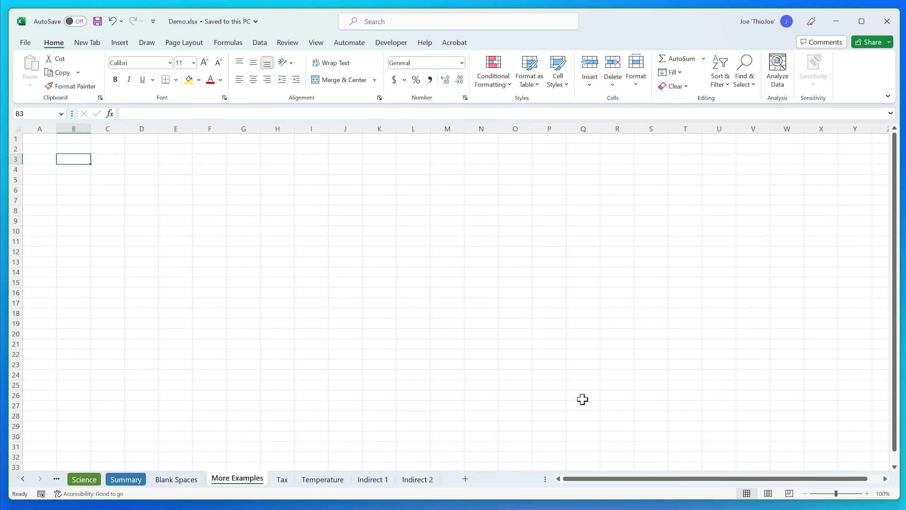
click(650, 70)
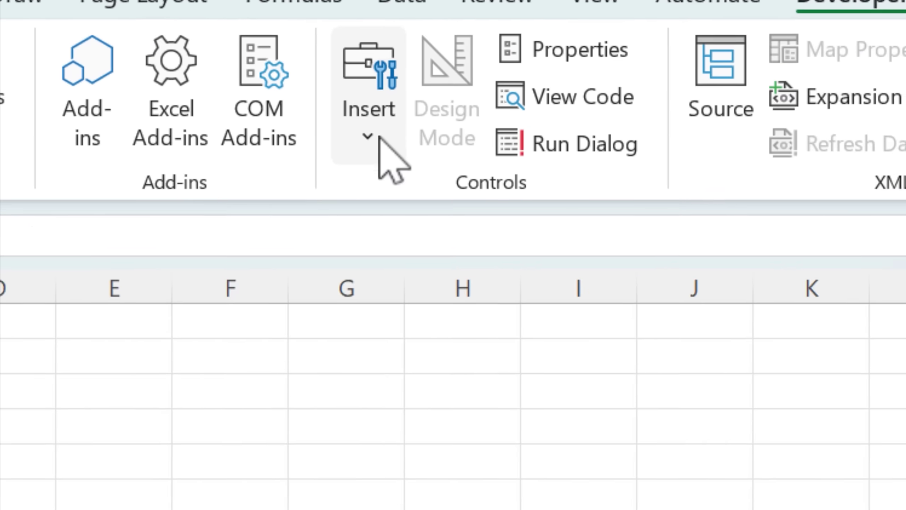
Draw a form-control check box in column E and toggle it unchecked.
click(380, 139)
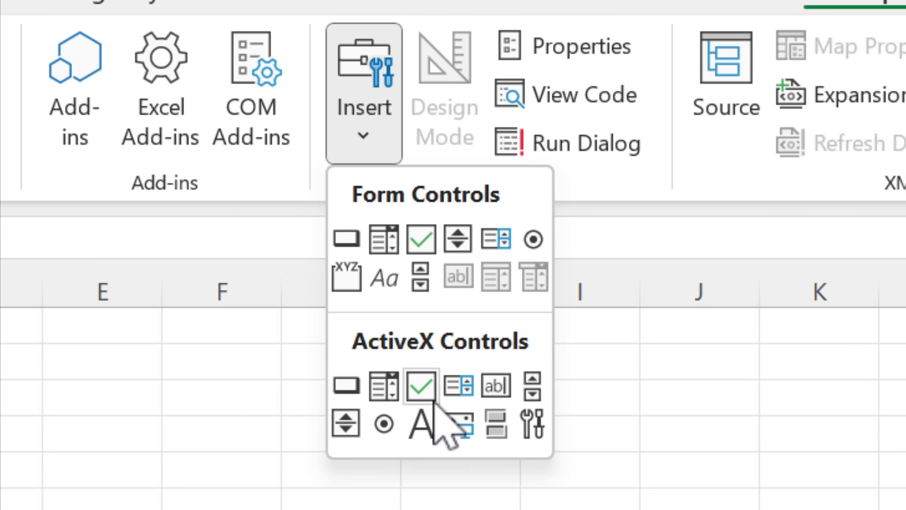
click(425, 238)
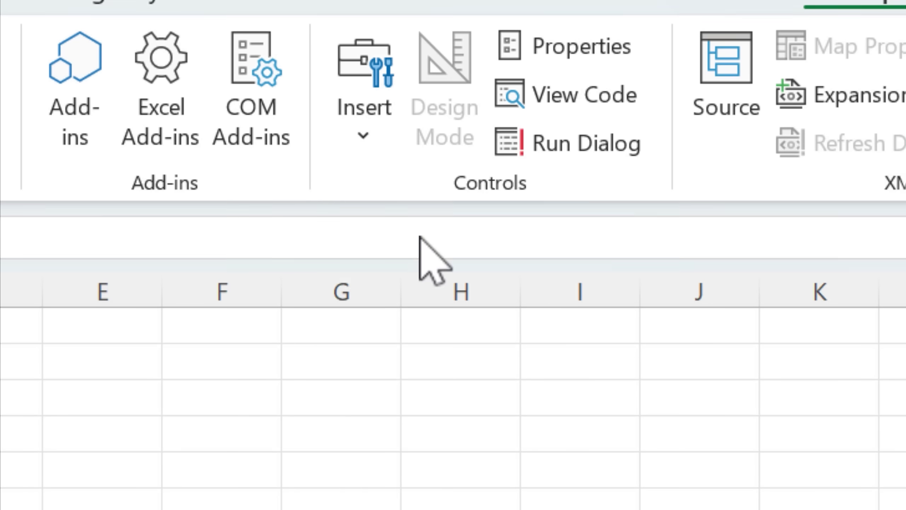
drag(298, 172, 511, 257)
key(Escape)
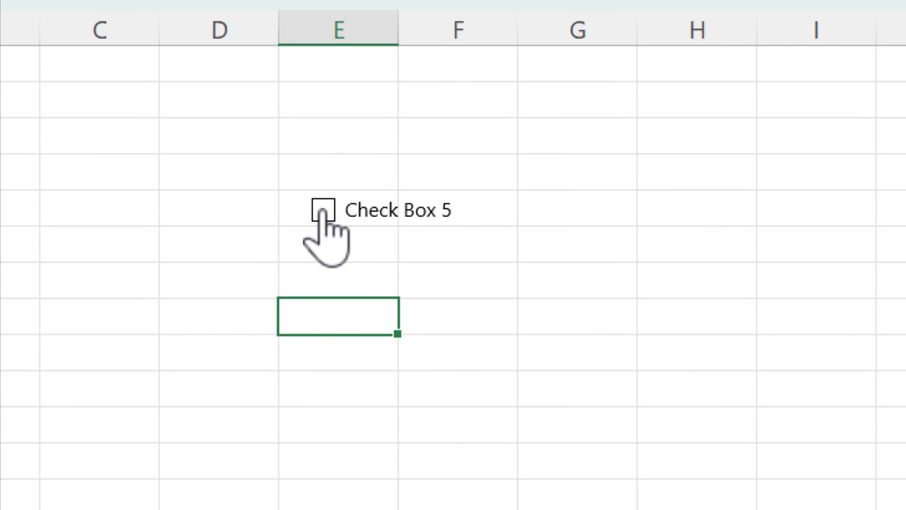
click(324, 209)
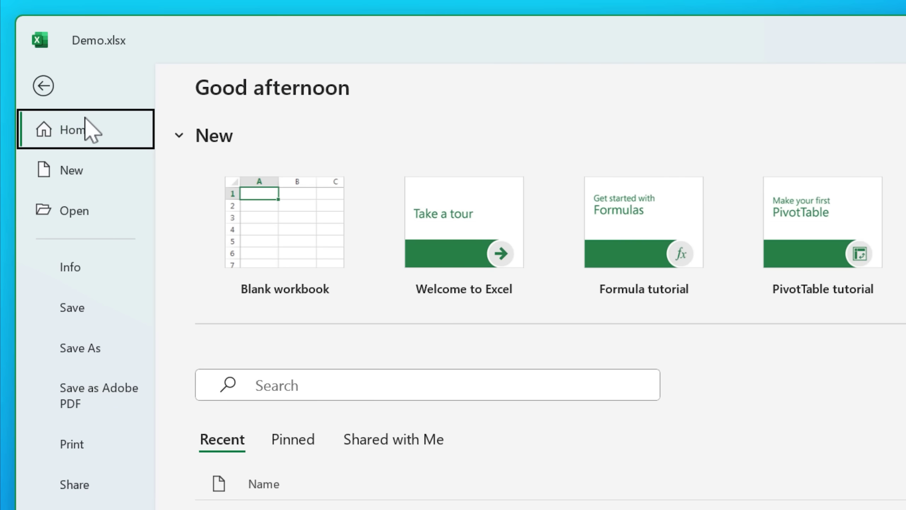
Open Demo.xlsx's advanced document properties from File > Info.
click(97, 272)
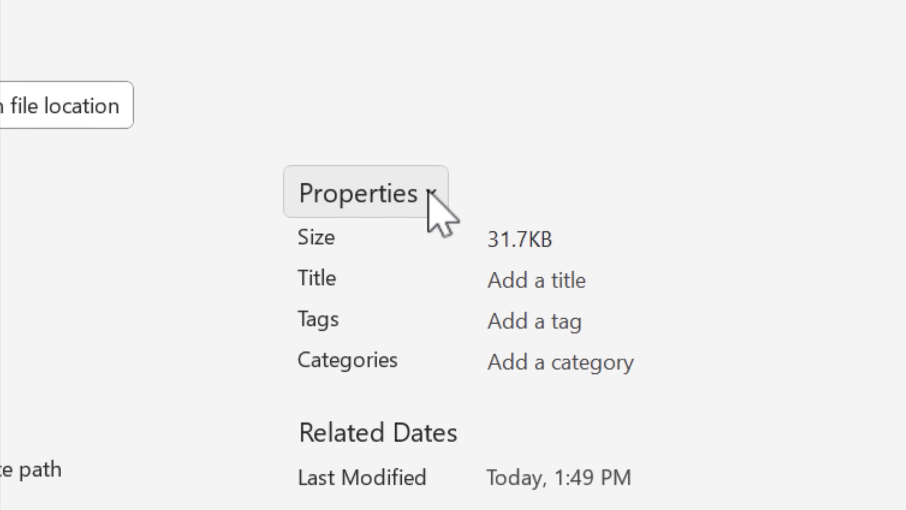
click(428, 193)
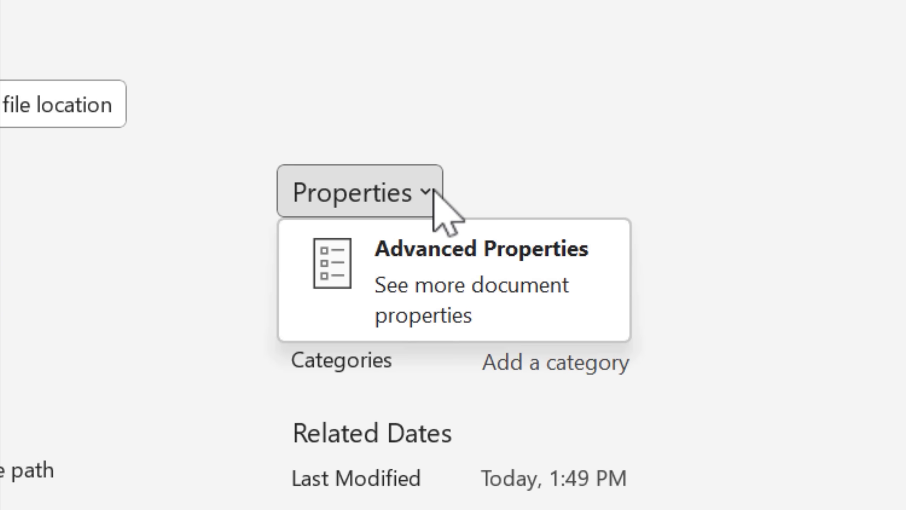
click(330, 327)
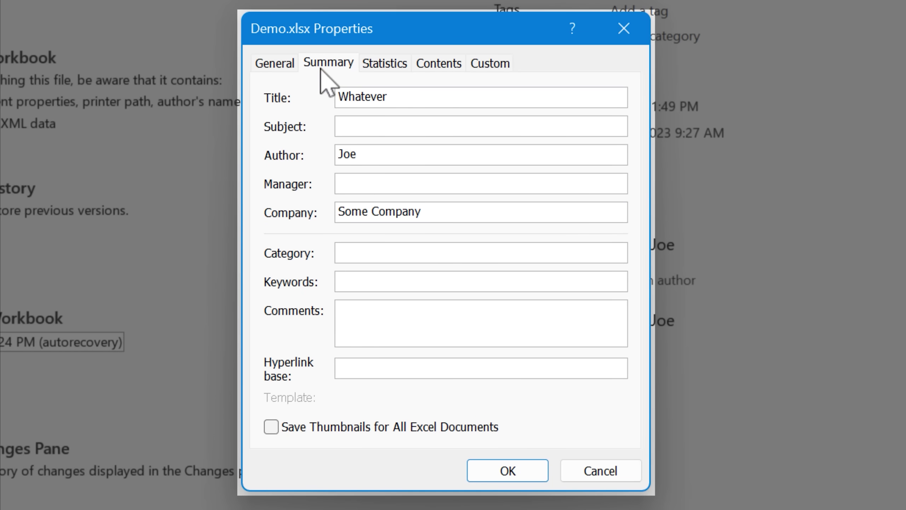
Review the Statistics, Contents and Custom property pages.
click(399, 64)
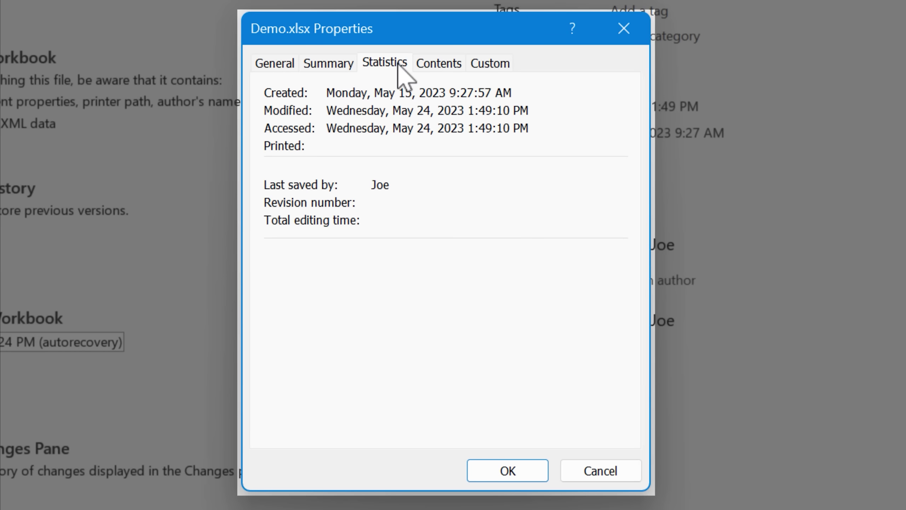
click(450, 65)
click(492, 65)
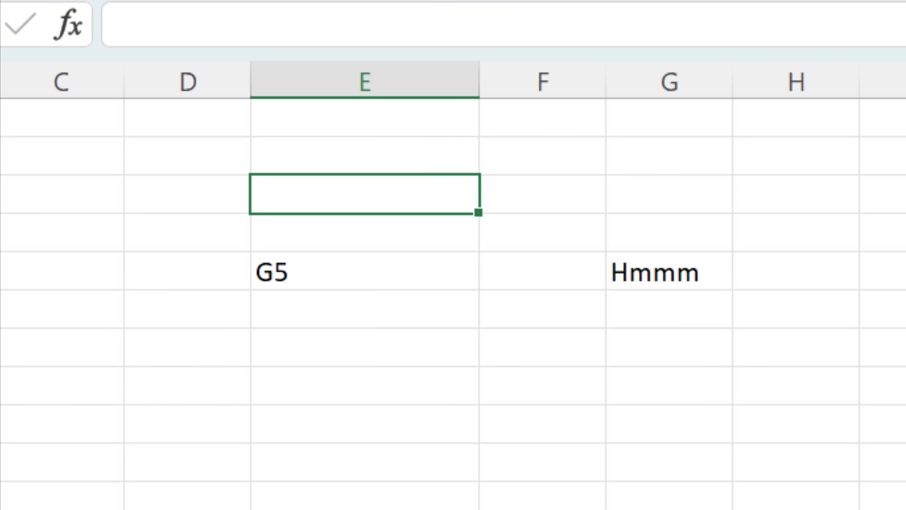
text(=E)
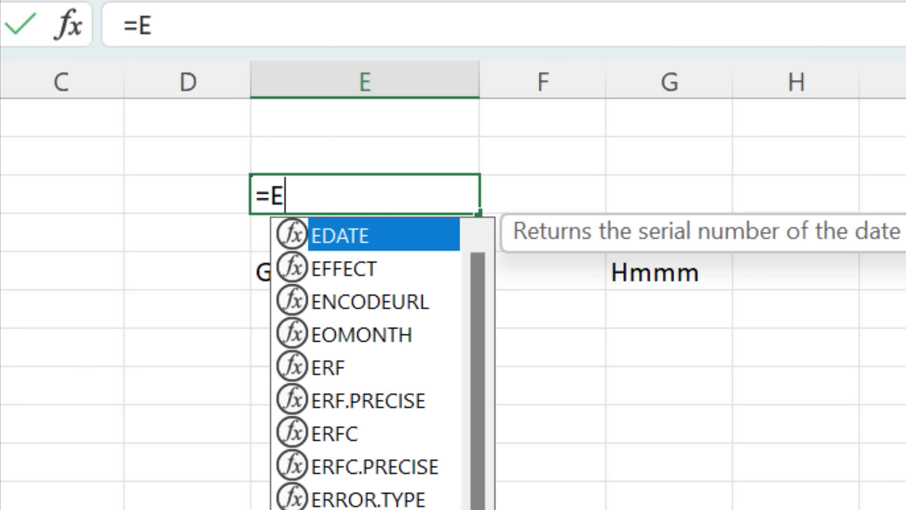
text(5)
Enter =E5 in E3, then replace it with =INDIRECT(E5) so E3 shows Hmmm.
key(Return)
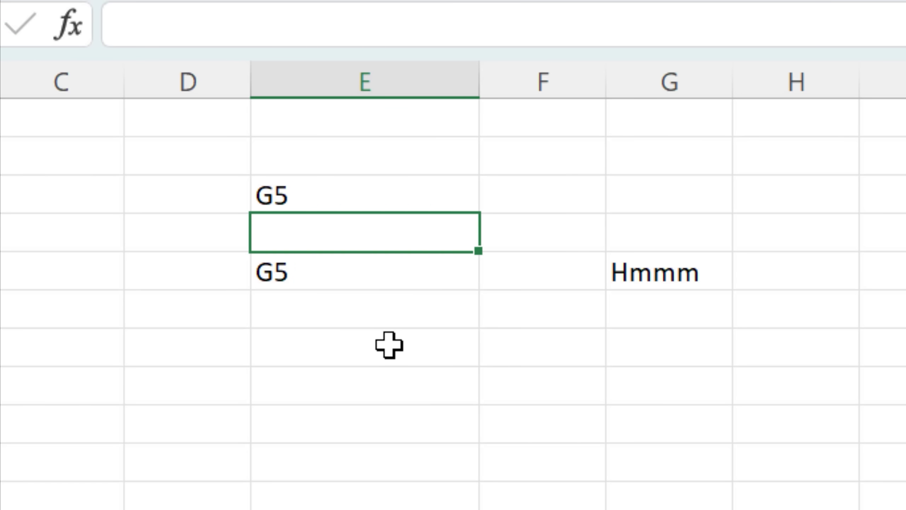
click(358, 191)
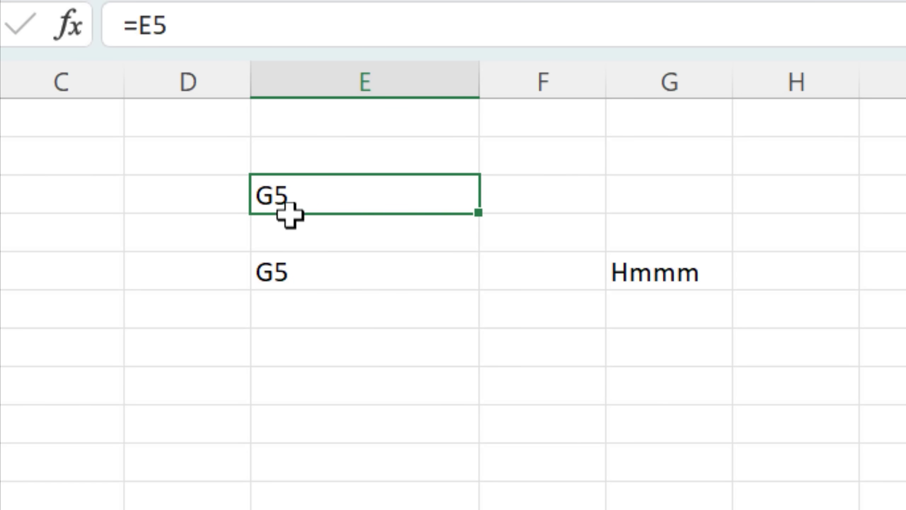
text(=INDIRECT(E5))
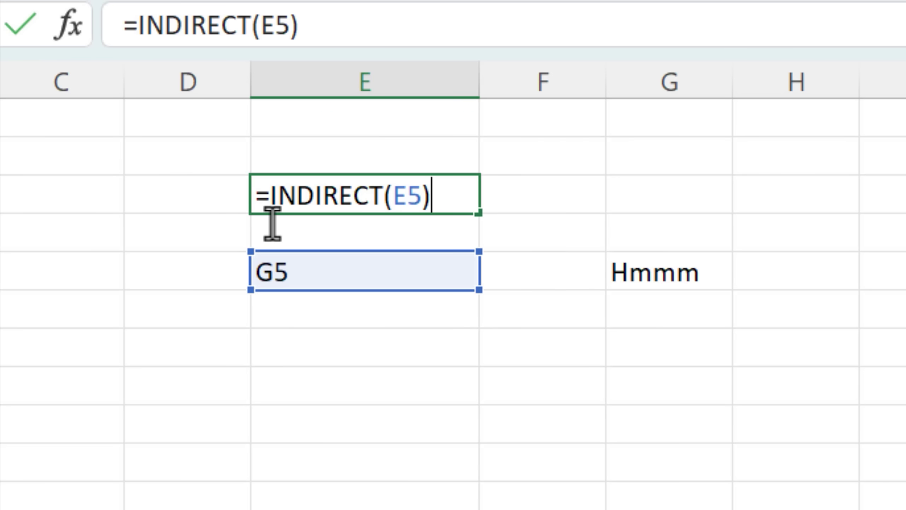
key(Return)
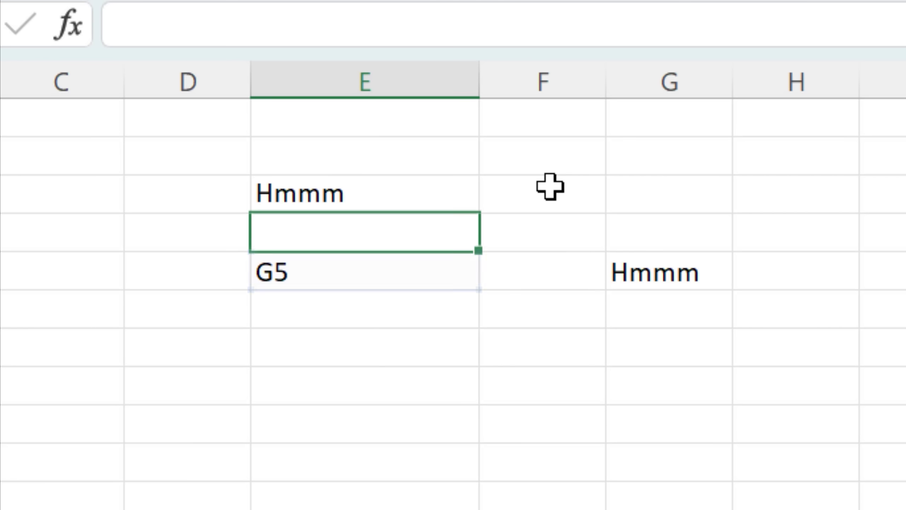
click(374, 201)
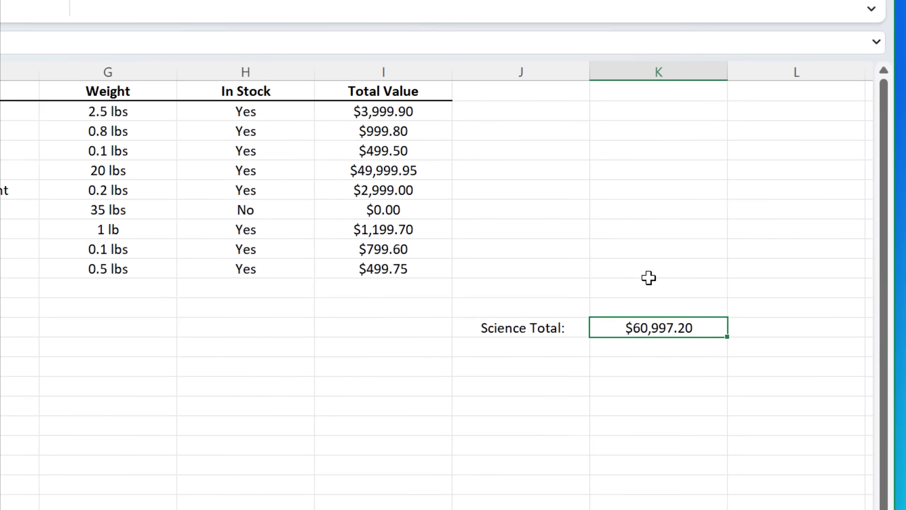
Inspect the Science K13 total and the =INDIRECT(D4&"!K13") formula in D5.
click(592, 404)
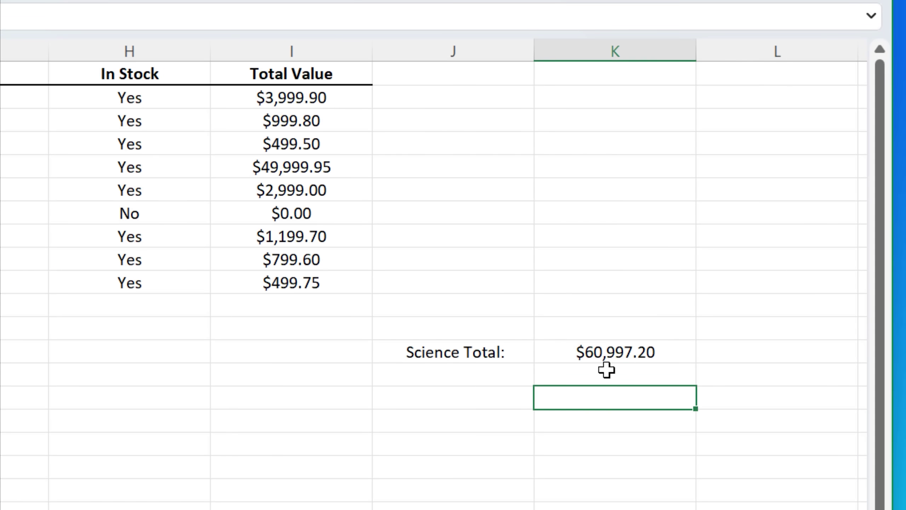
click(641, 353)
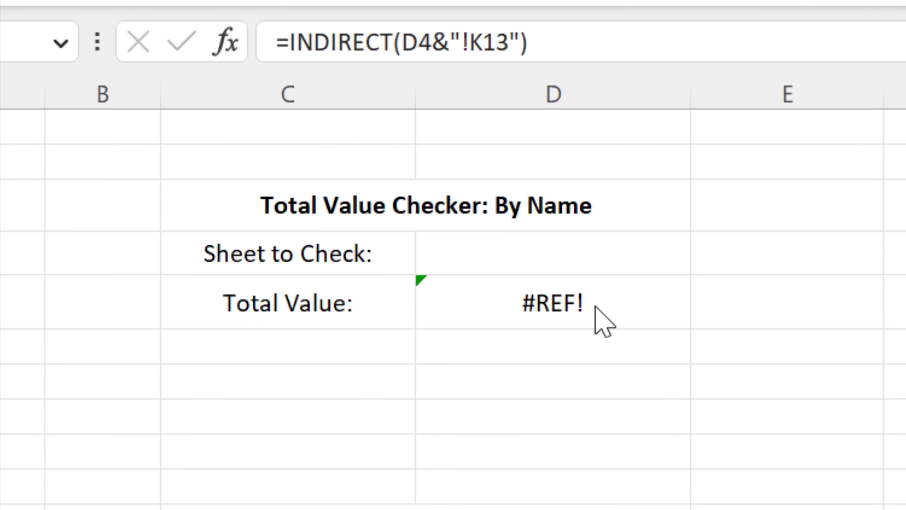
click(597, 319)
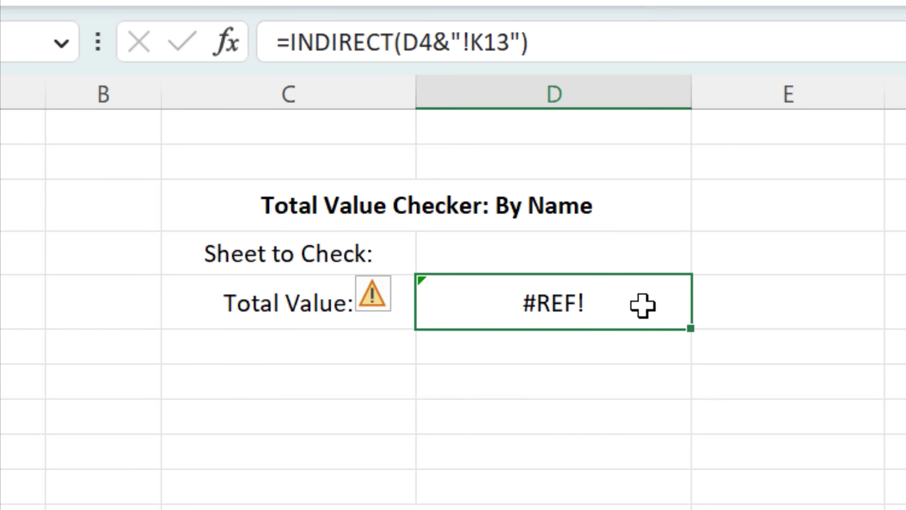
double_click(642, 306)
click(670, 313)
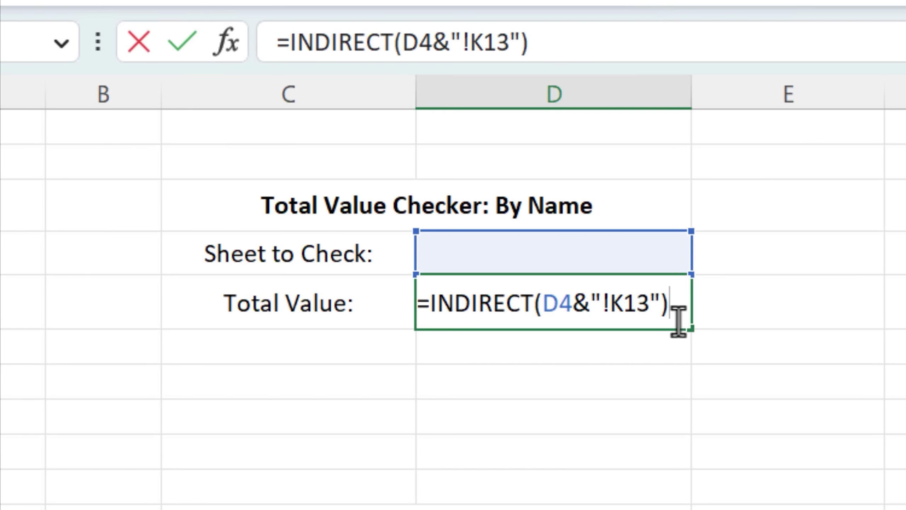
Enter Science in D4 so the checker returns $60,997.20.
double_click(607, 239)
text(Sci)
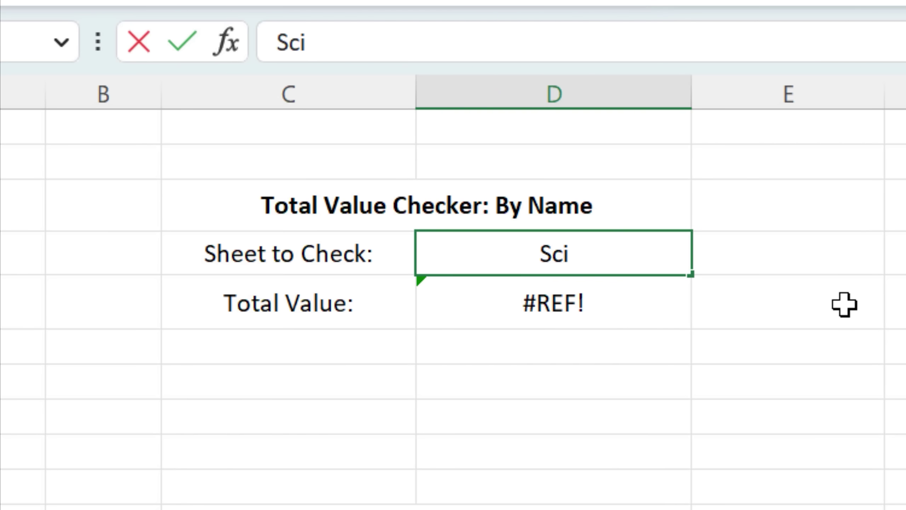
text(ence)
key(Return)
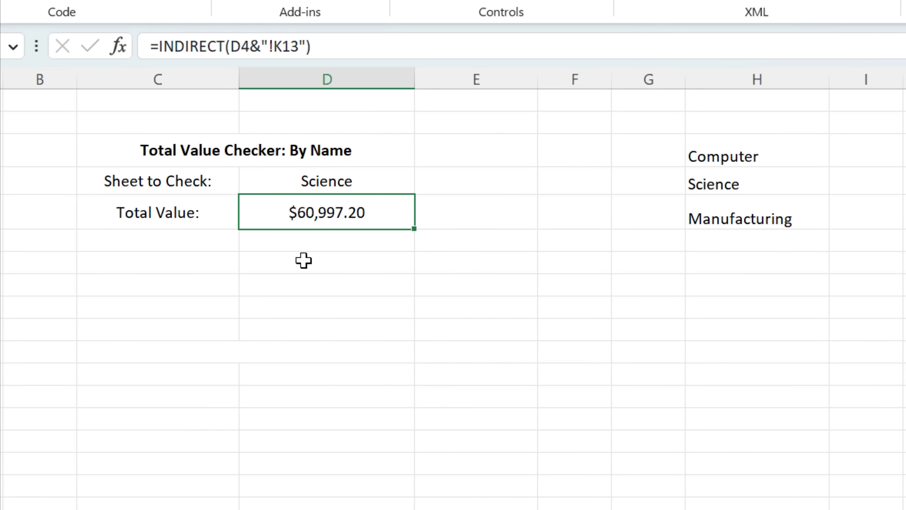
Validate the sheet-to-check cell as a list sourced from =$H$3:$H$5.
click(461, 4)
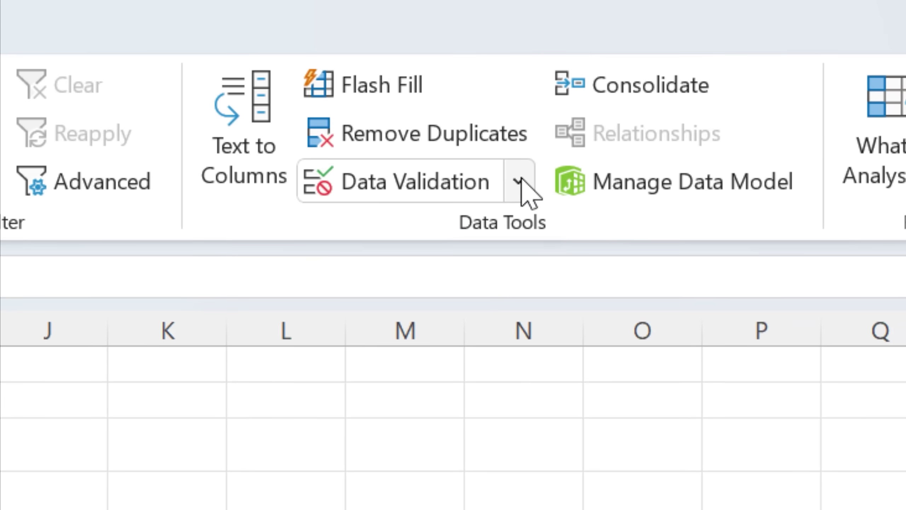
click(521, 183)
click(537, 245)
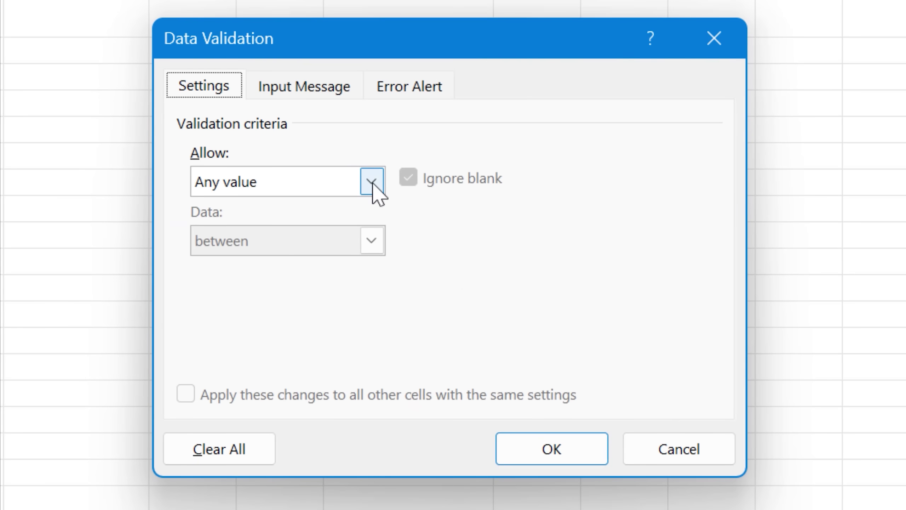
click(373, 182)
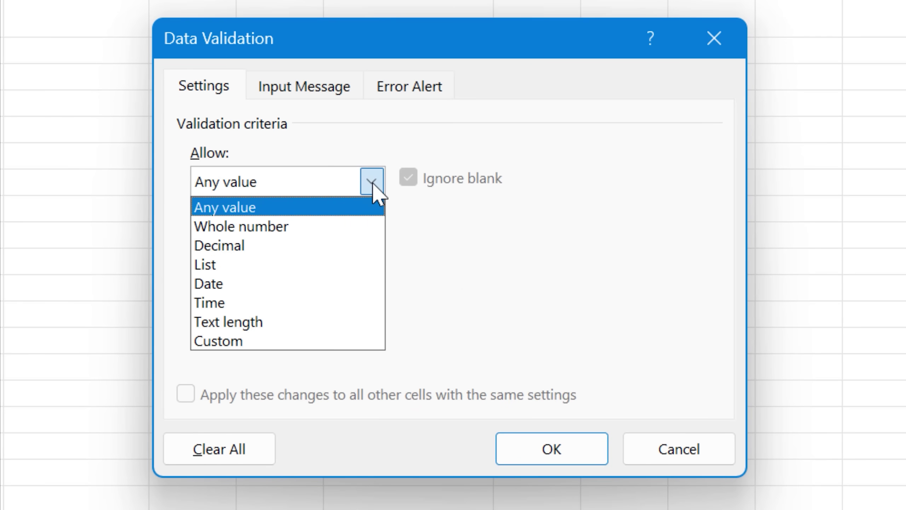
click(322, 262)
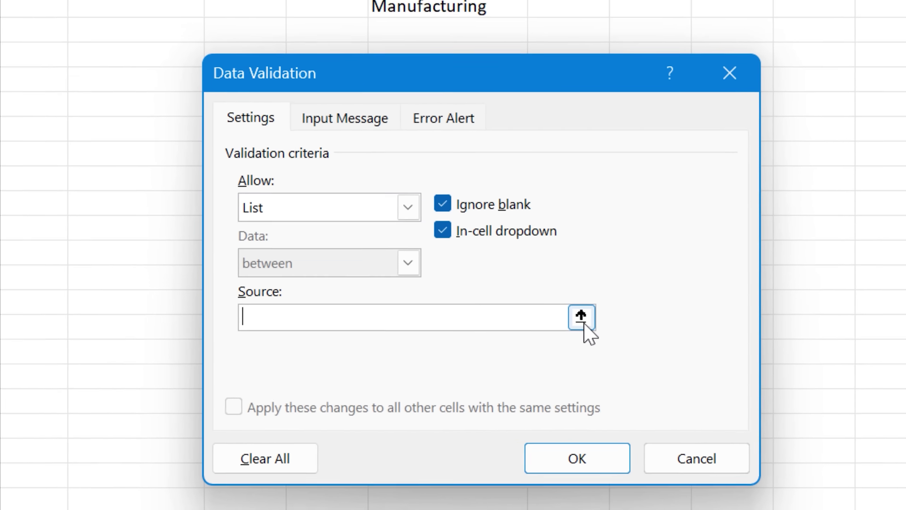
click(551, 307)
drag(597, 57, 590, 116)
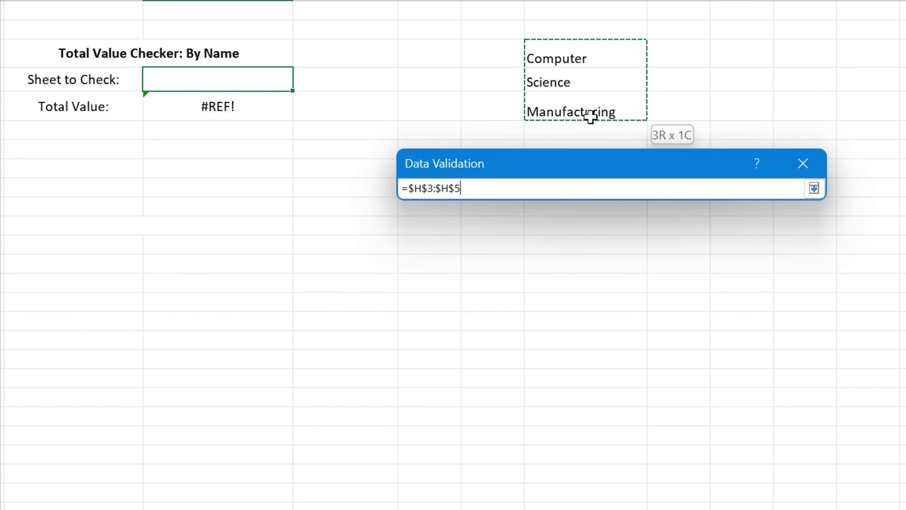
key(Return)
click(660, 460)
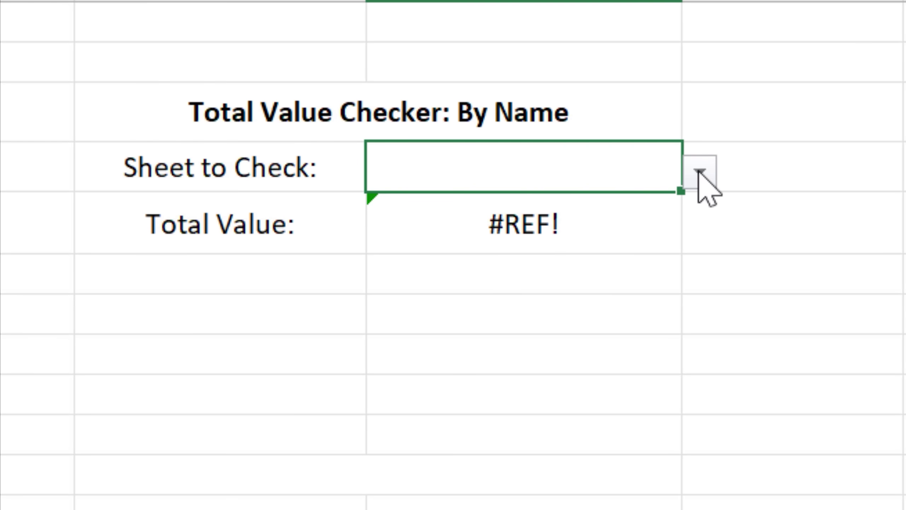
Pick Science, then Computer from the new dropdown, showing $20,838.25.
click(700, 172)
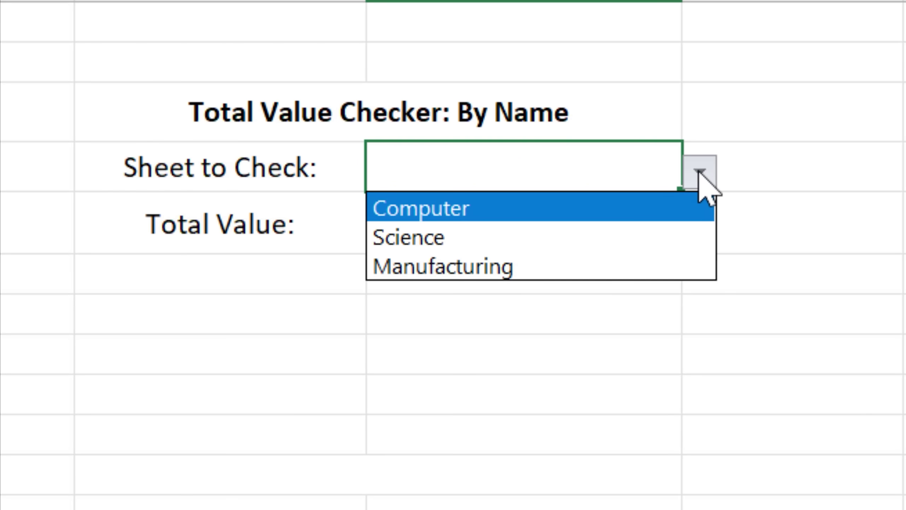
click(658, 233)
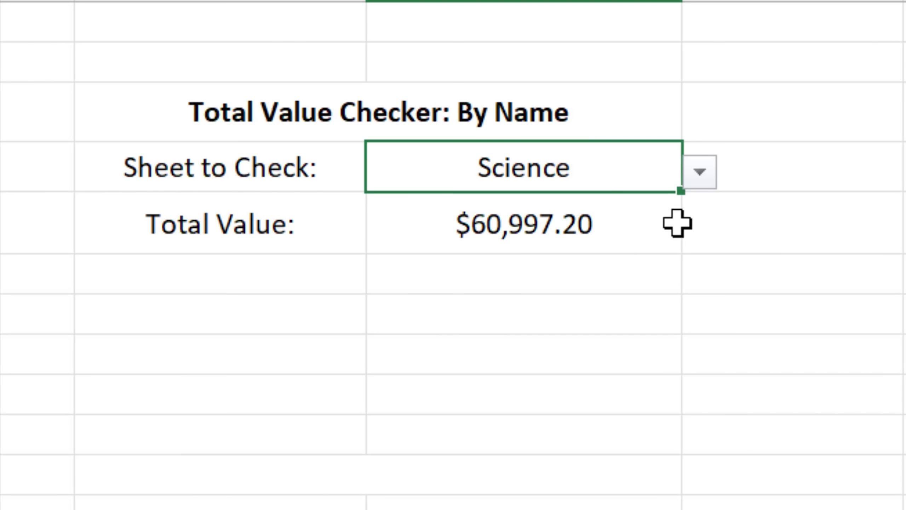
click(700, 172)
click(659, 207)
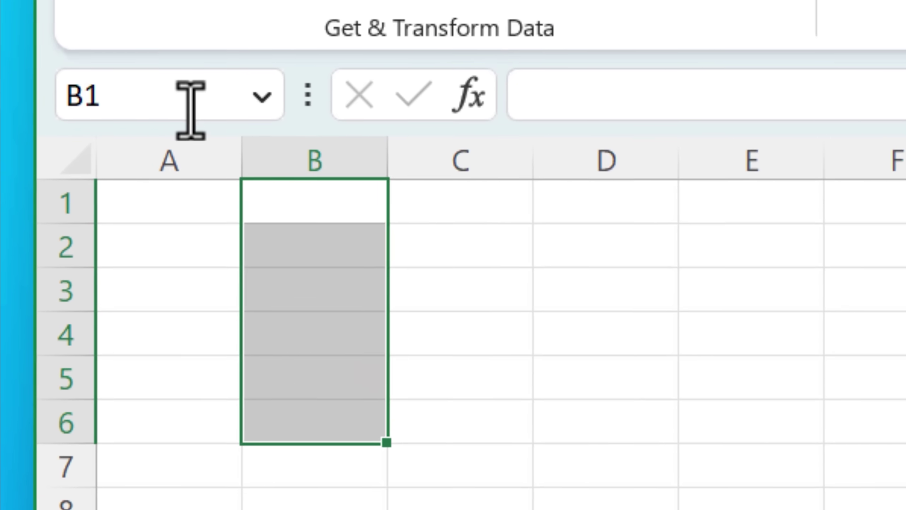
Name the selected cells SomeName and the Total Value column ComputerTotals.
click(171, 86)
text(S)
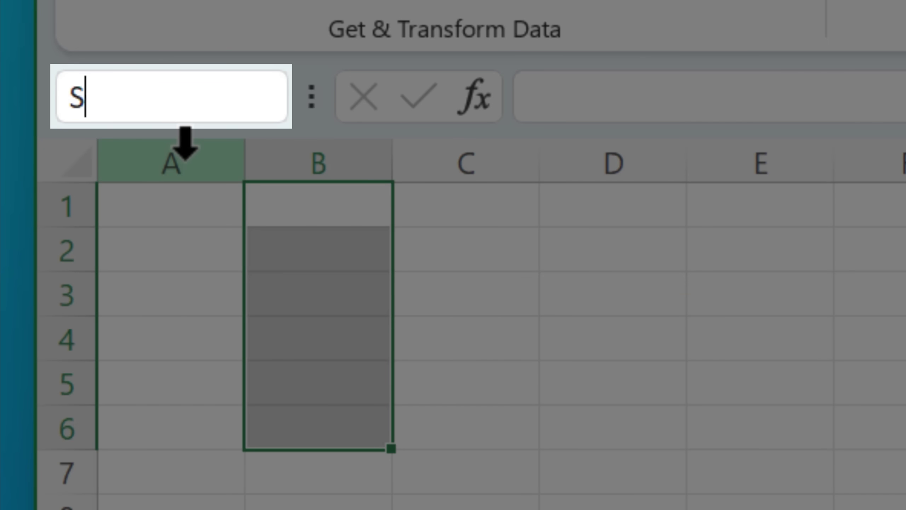
text(omeName)
key(Return)
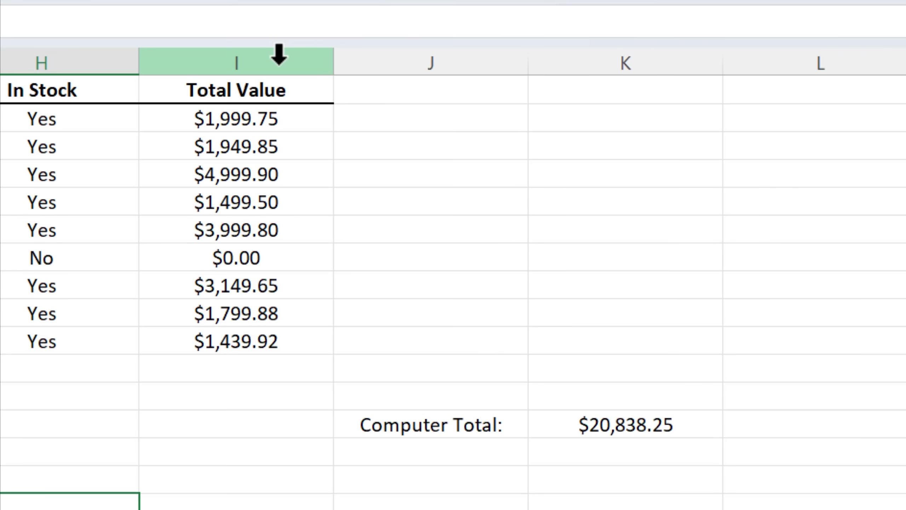
click(279, 56)
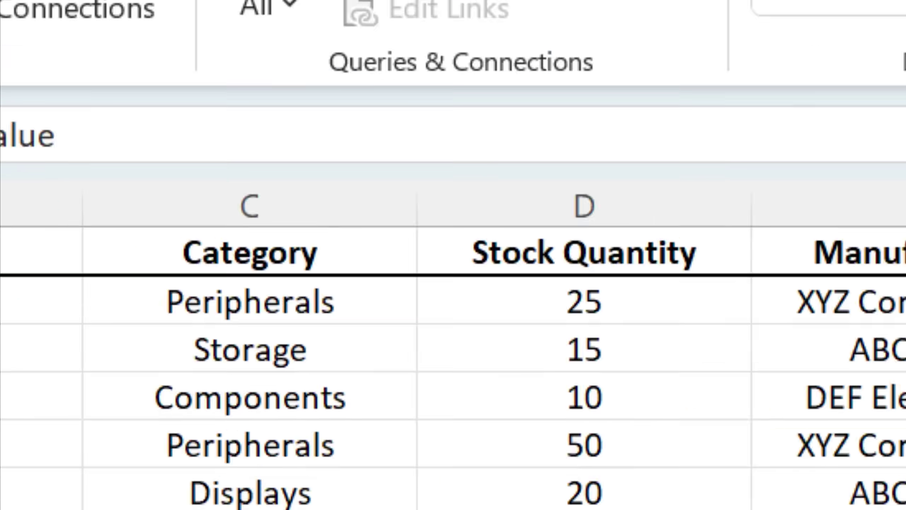
click(243, 219)
text(Computer Tota)
text(l)
key(Return)
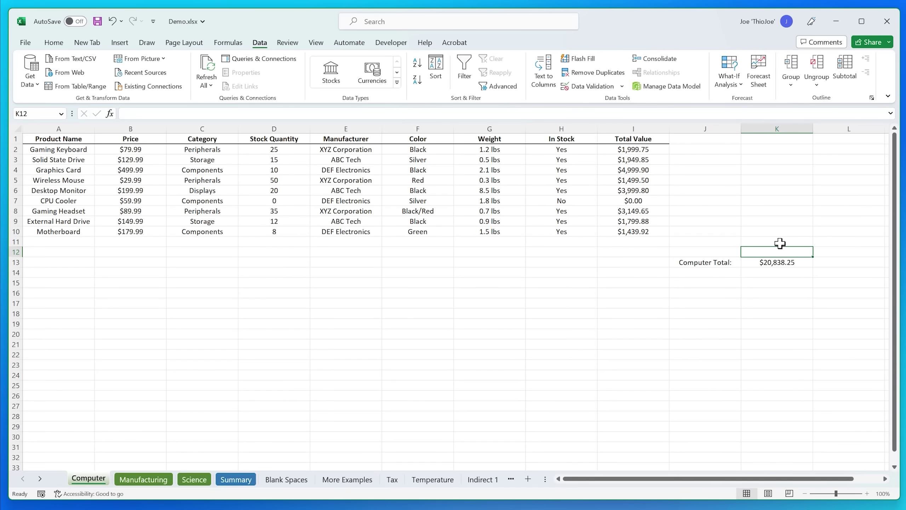
text(=)
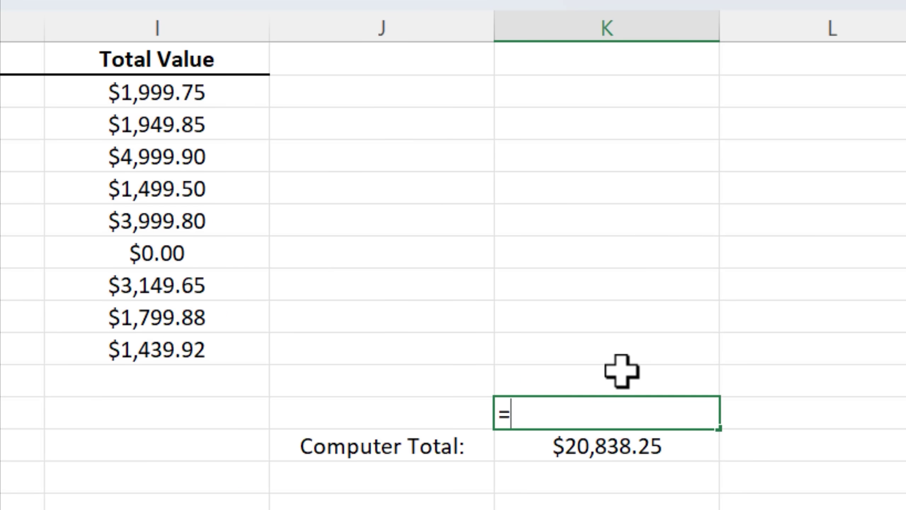
text(SUM(COmputerTotals))
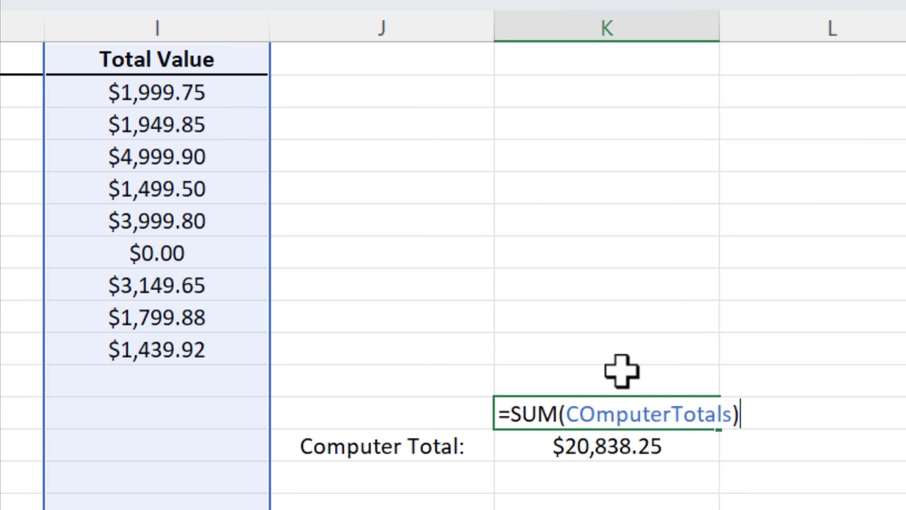
Enter =SUM(ComputerTotals) beside Computer Total, returning 20838.25.
click(602, 238)
click(601, 265)
click(609, 231)
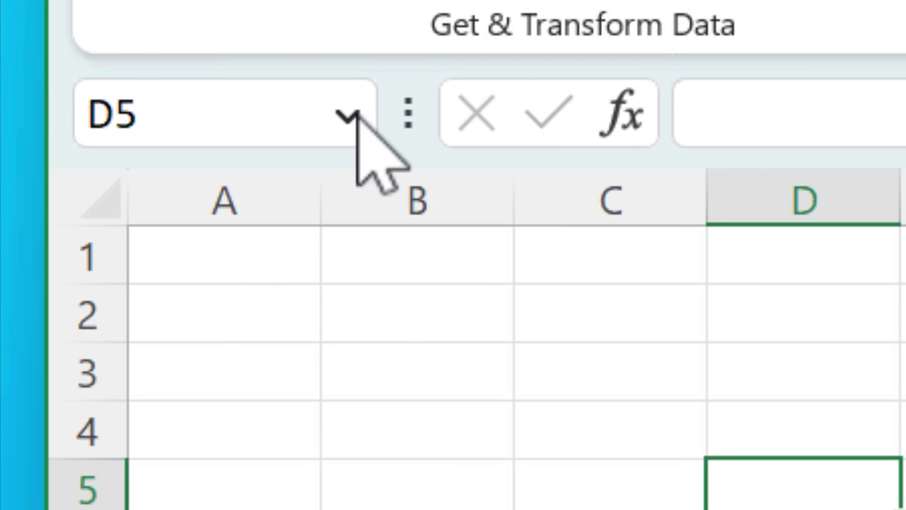
Select the numbers 1-5 via the Name Box and preview Quick Analysis charts and totals (15).
click(354, 115)
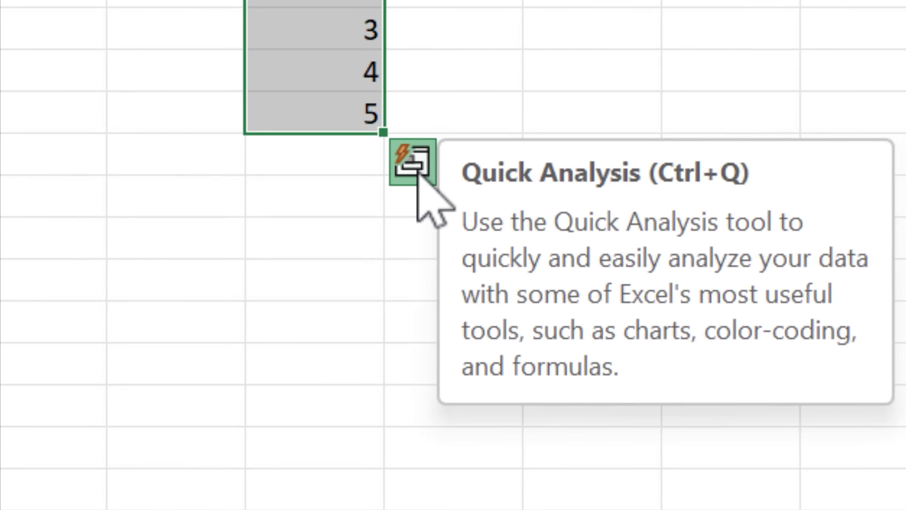
click(417, 169)
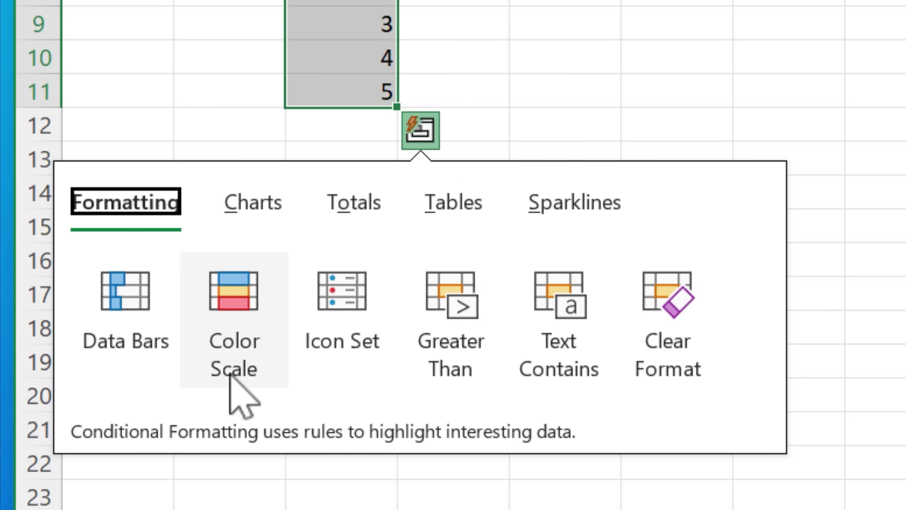
click(263, 211)
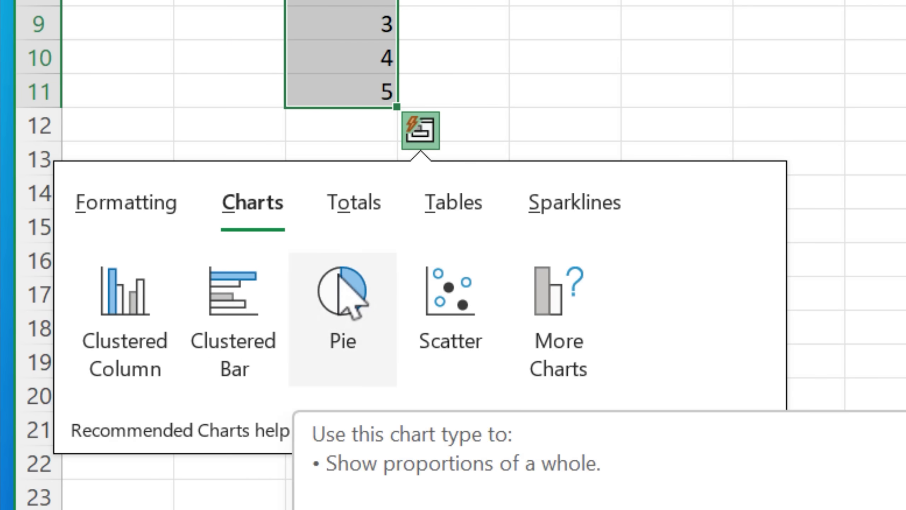
click(357, 211)
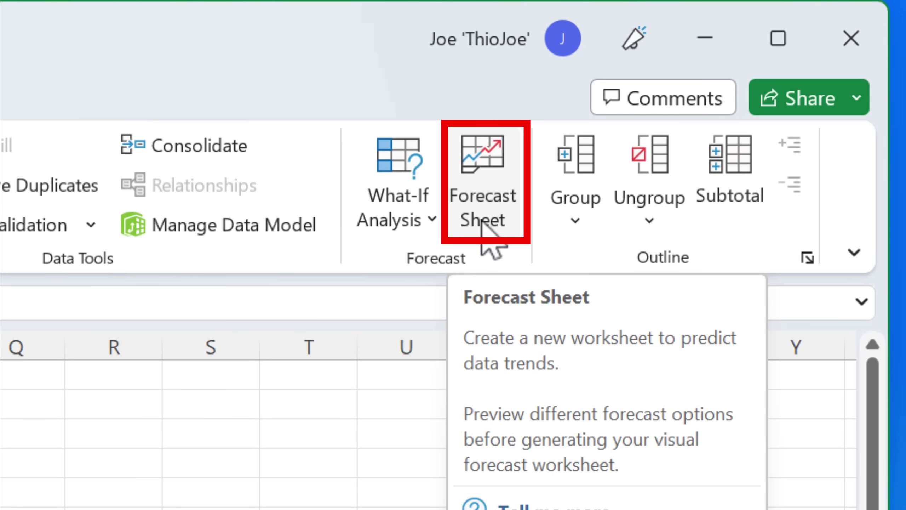
Generate a forecast sheet for Items with Forecast End raised to 11 and options expanded.
click(482, 221)
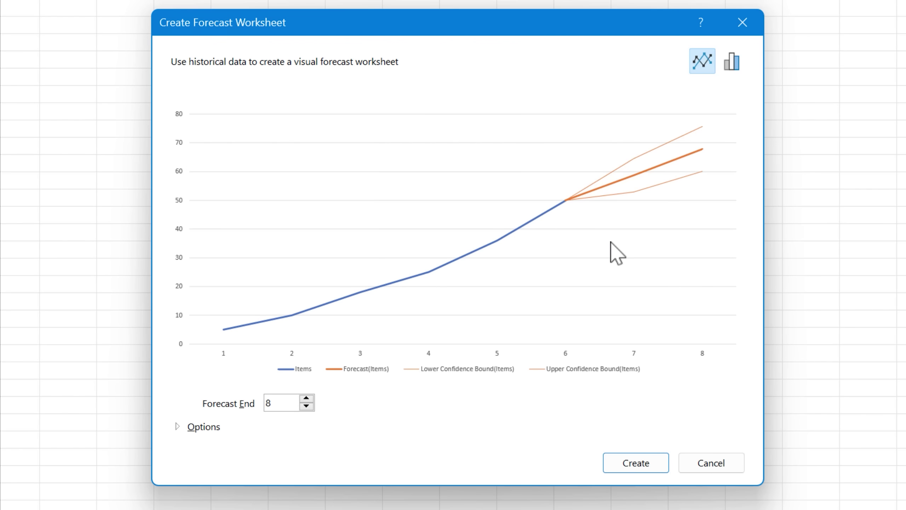
click(306, 399)
click(306, 399)
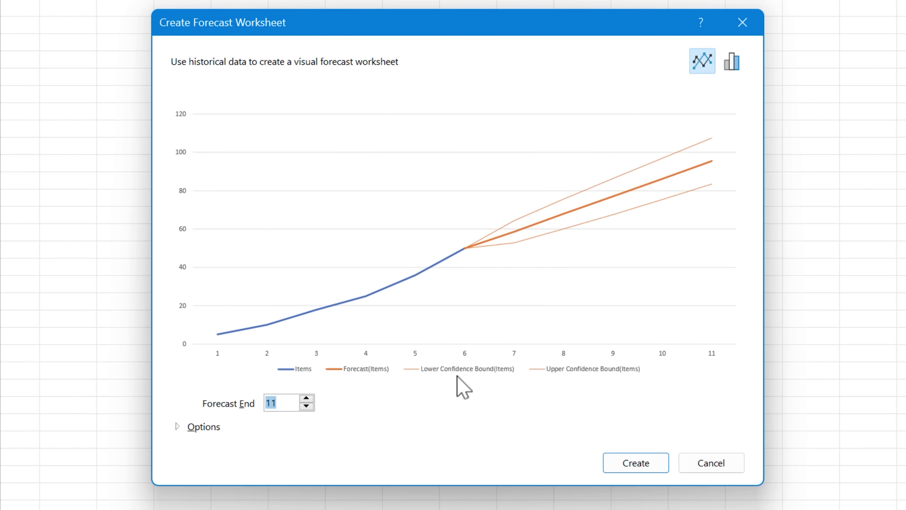
click(178, 427)
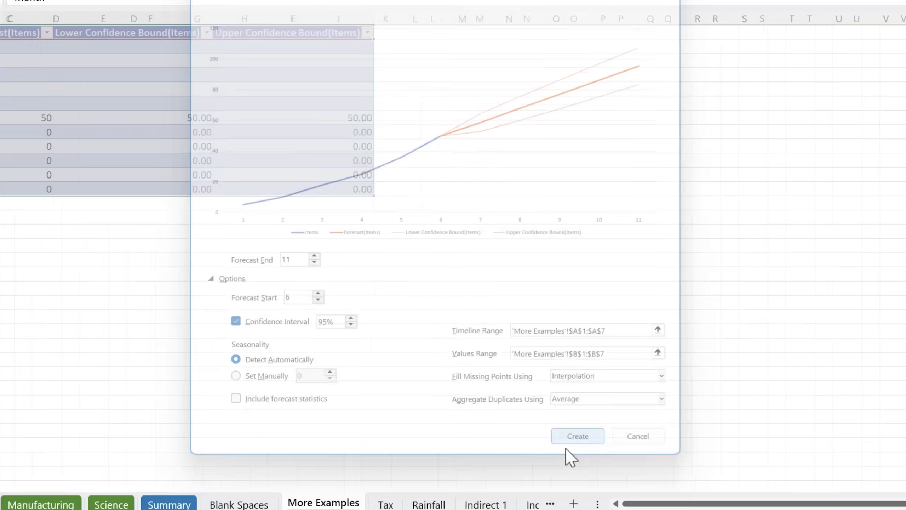
click(672, 464)
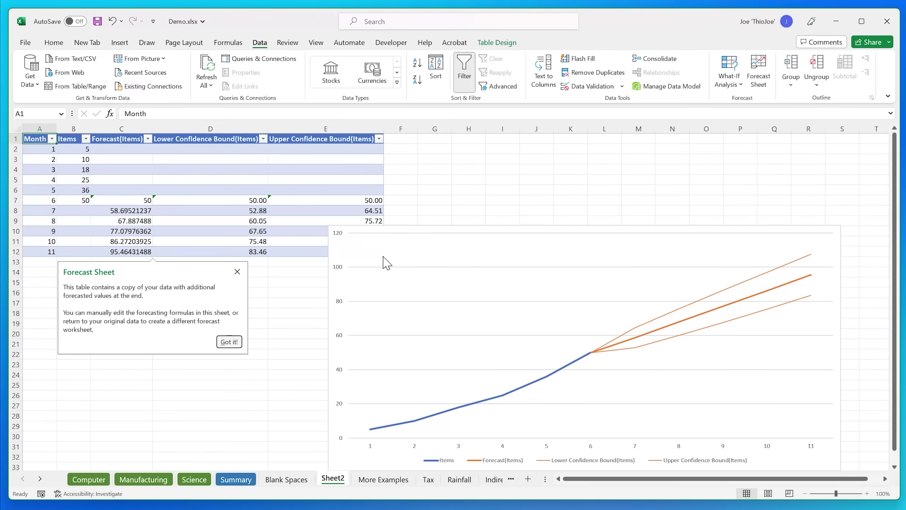
click(494, 269)
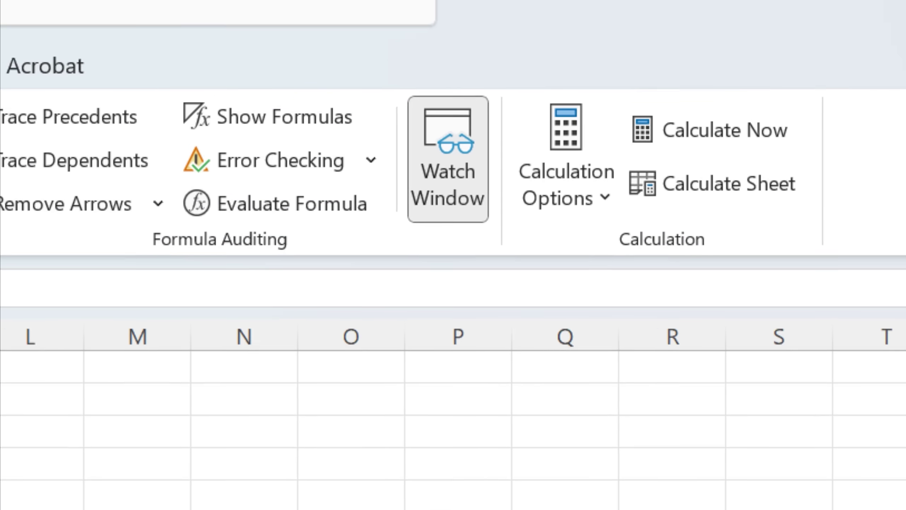
Add a Watch Window entry on the Summary!C3 grand total.
click(448, 160)
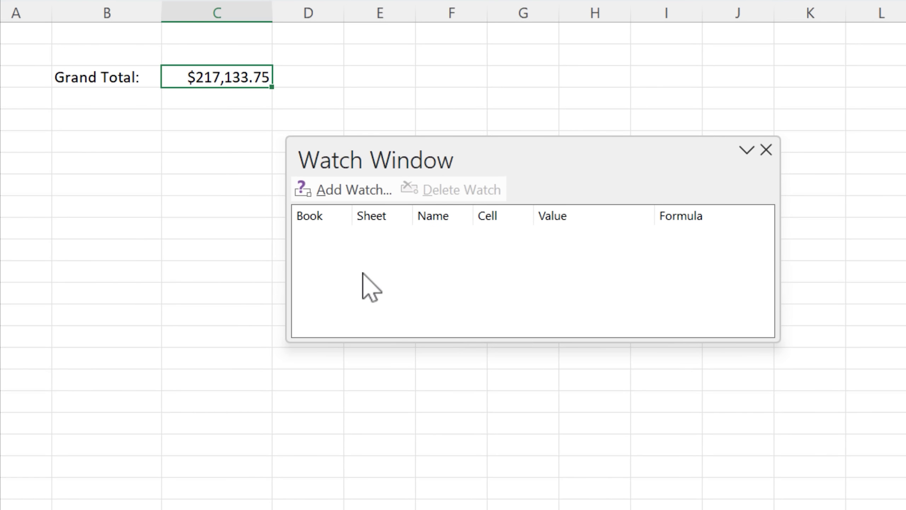
click(345, 199)
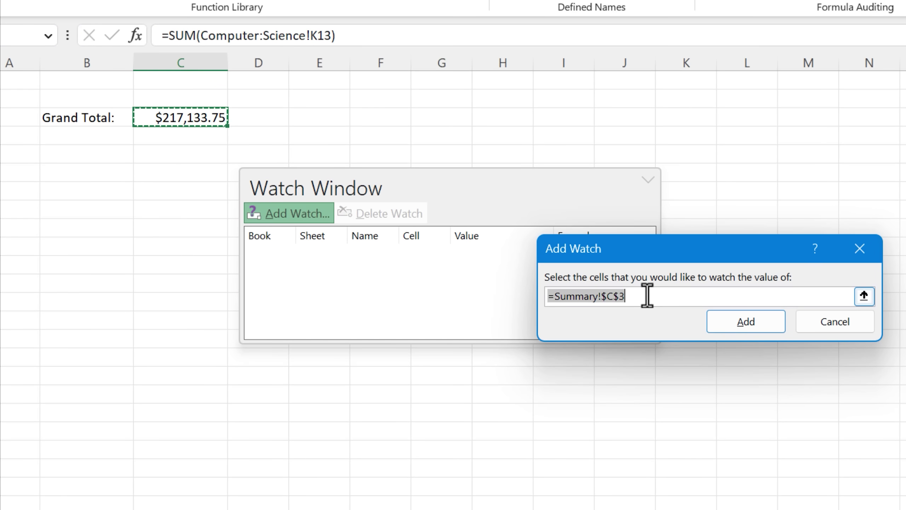
click(724, 328)
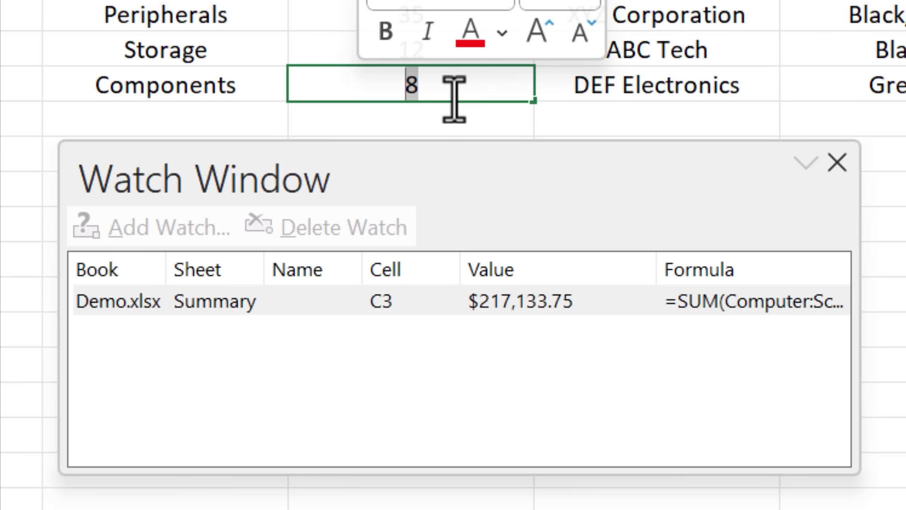
text(50)
Raise the Components and Storage quantities (Storage to 200) so the watched total climbs.
key(Return)
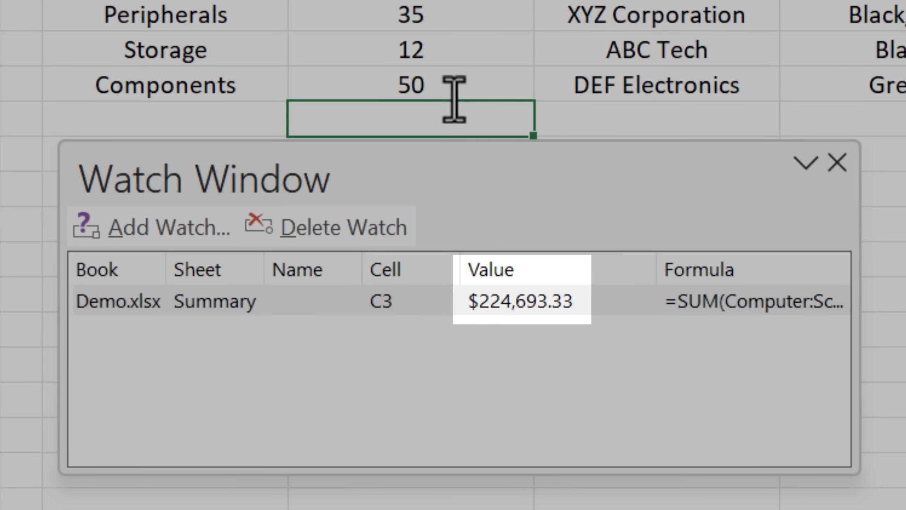
key(Up)
key(Up)
text(200)
key(Return)
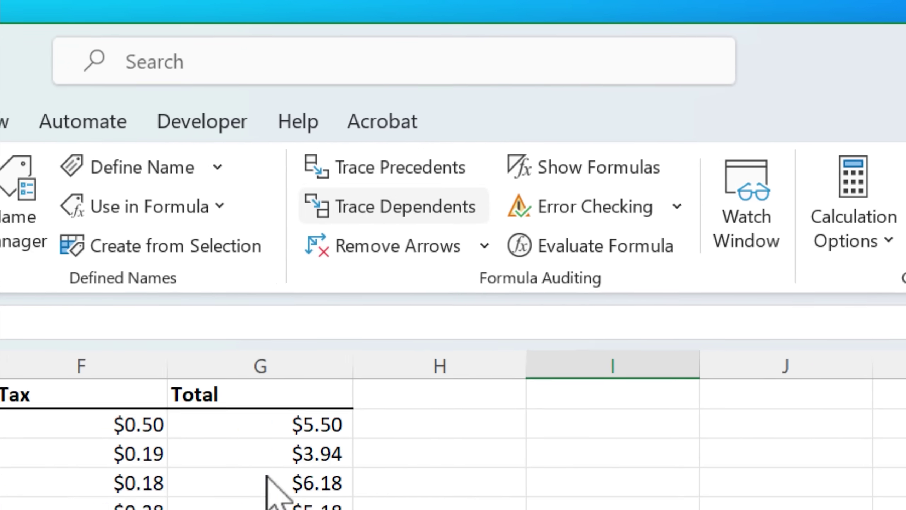
click(446, 384)
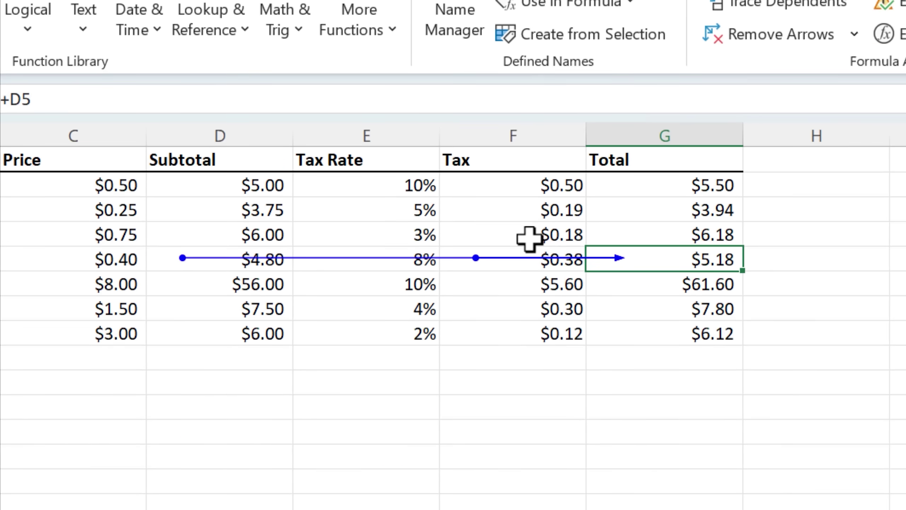
click(530, 237)
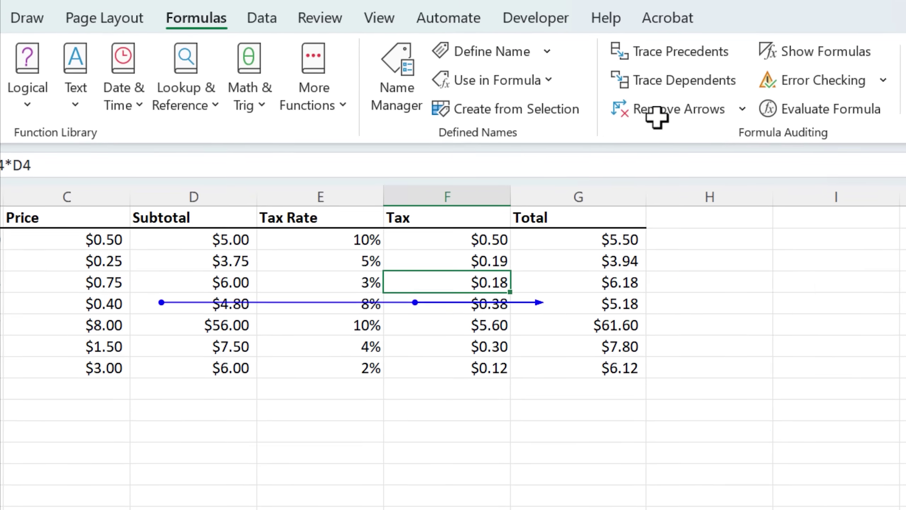
click(680, 83)
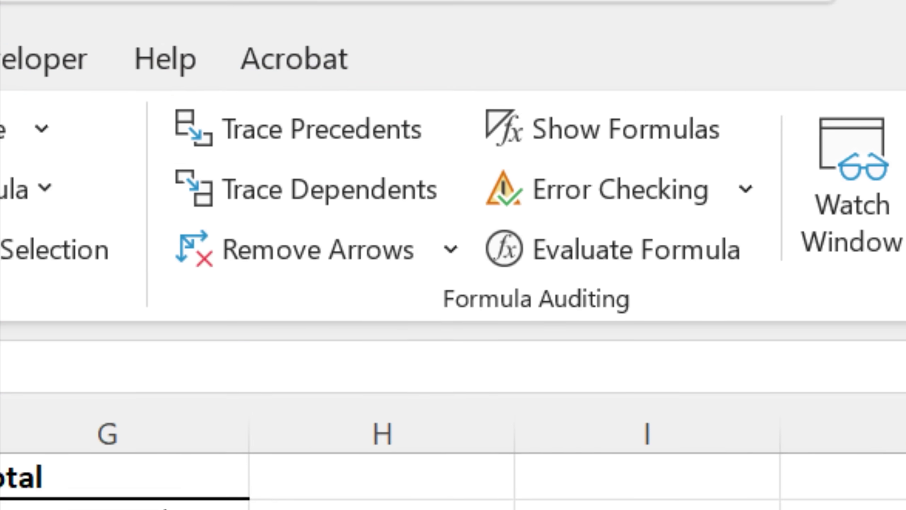
click(537, 299)
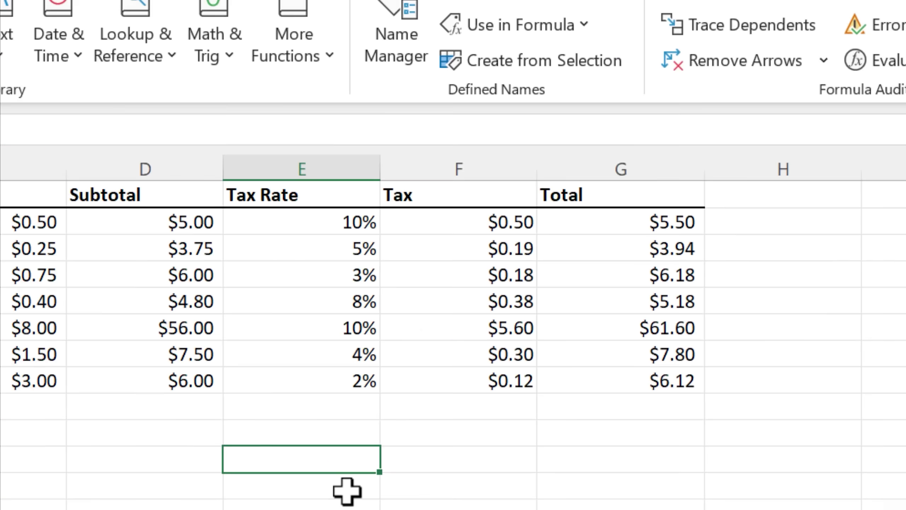
drag(844, 250, 85, 97)
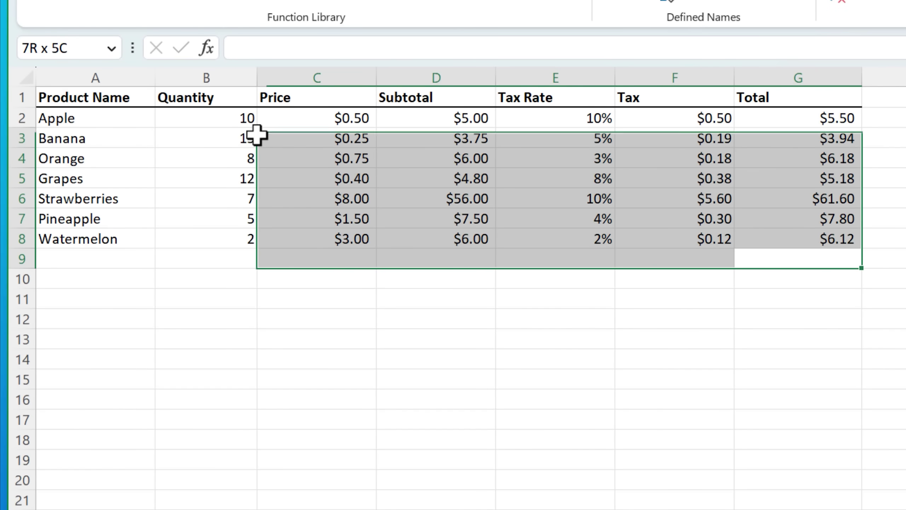
click(149, 202)
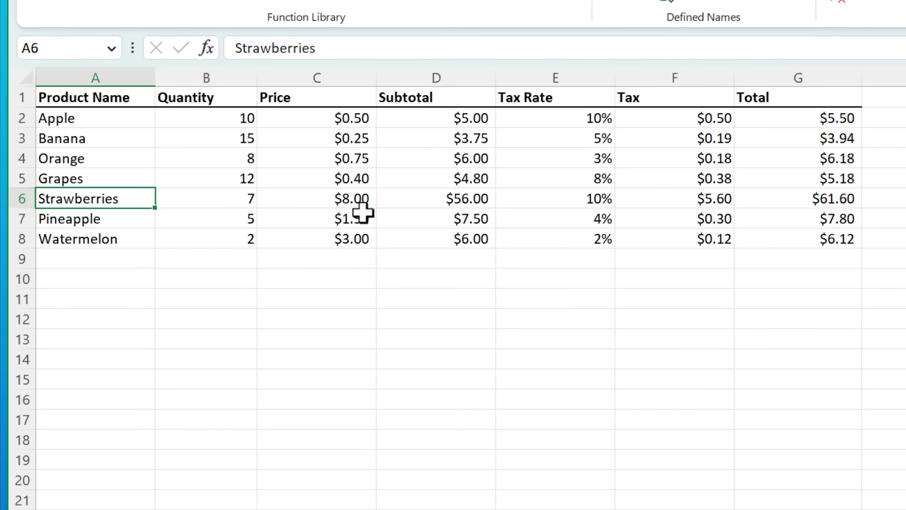
click(827, 204)
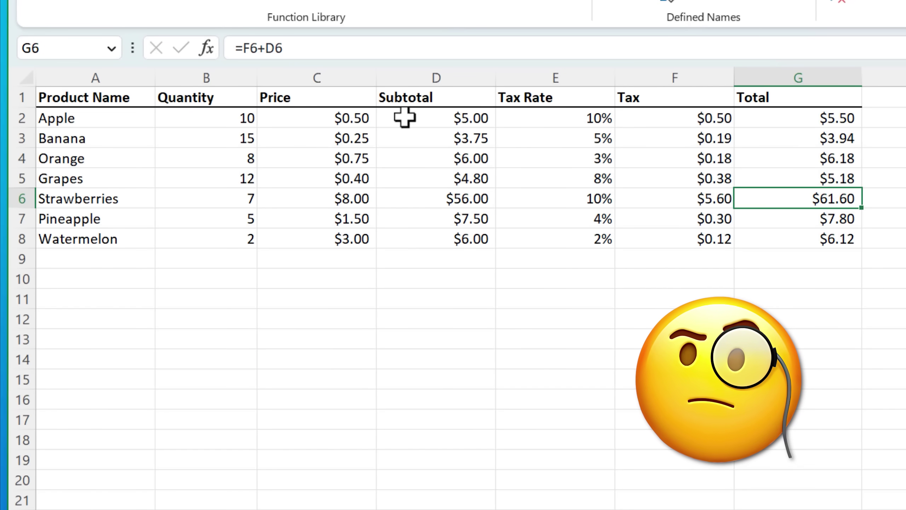
click(474, 295)
click(779, 201)
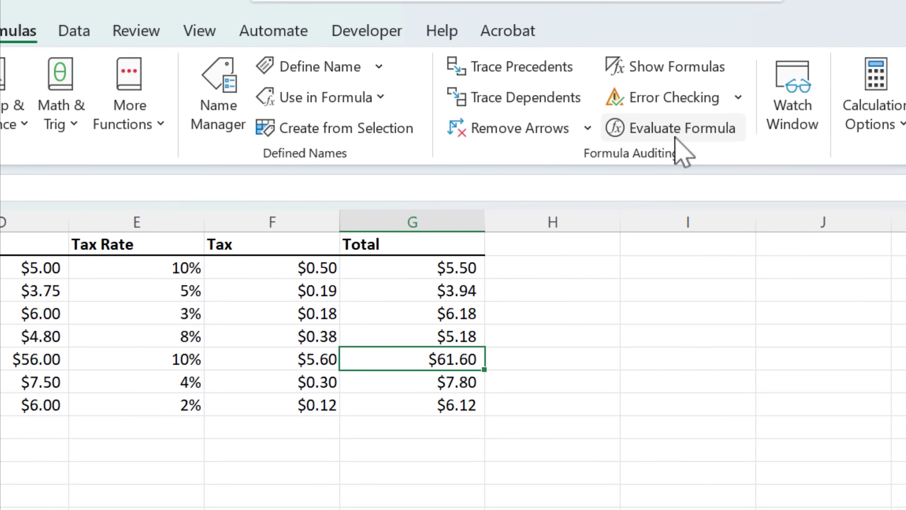
Evaluate the Strawberries total, stepping into the tax part and its 10% tax rate.
click(678, 132)
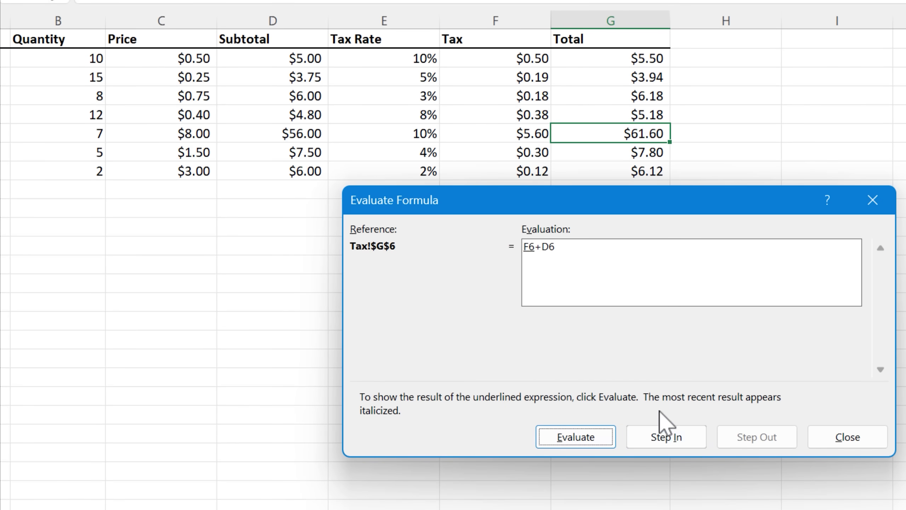
click(662, 440)
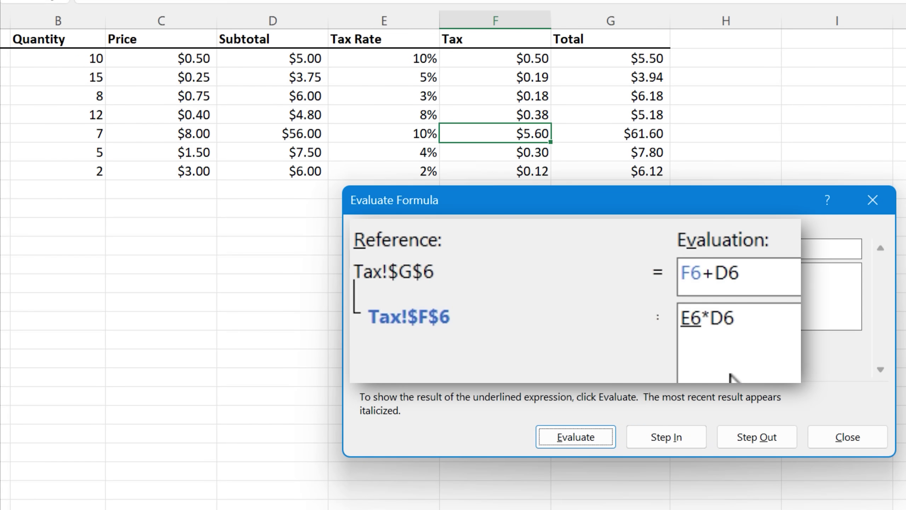
click(666, 440)
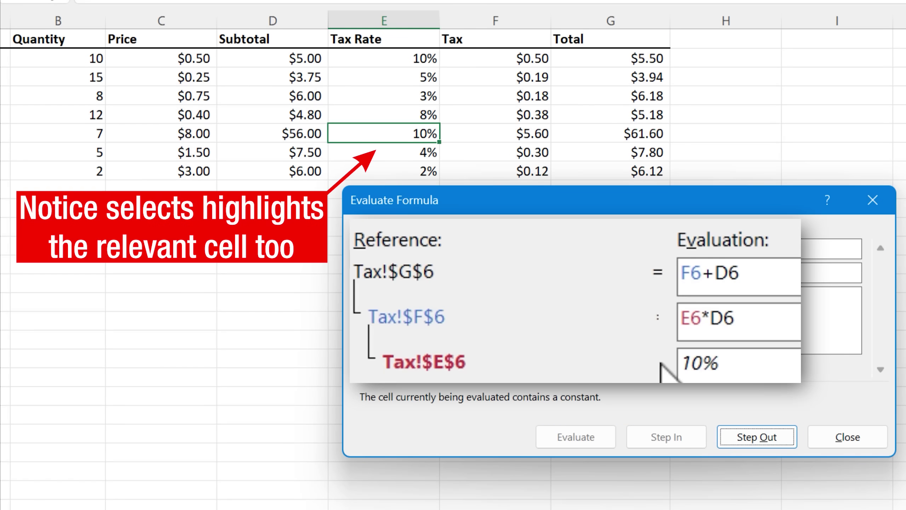
Step back out to the total, then step into the subtotal's $8.00 price.
click(756, 441)
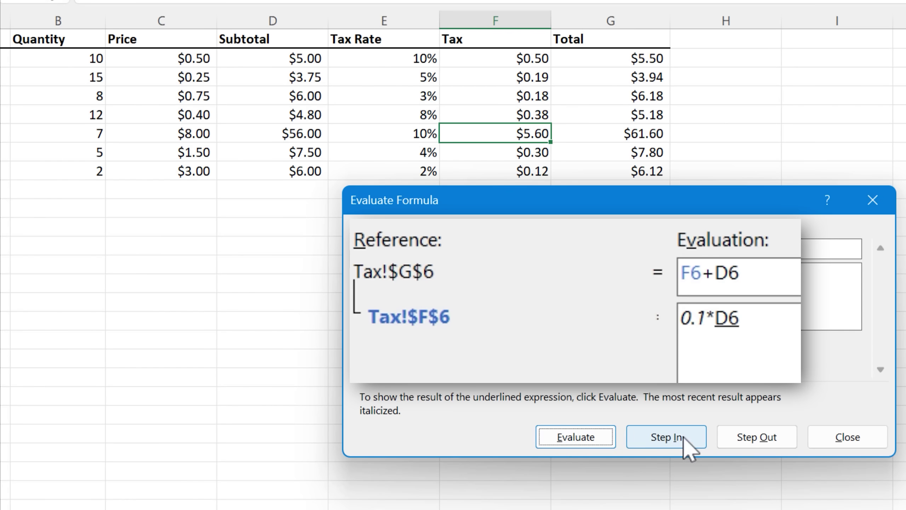
click(751, 441)
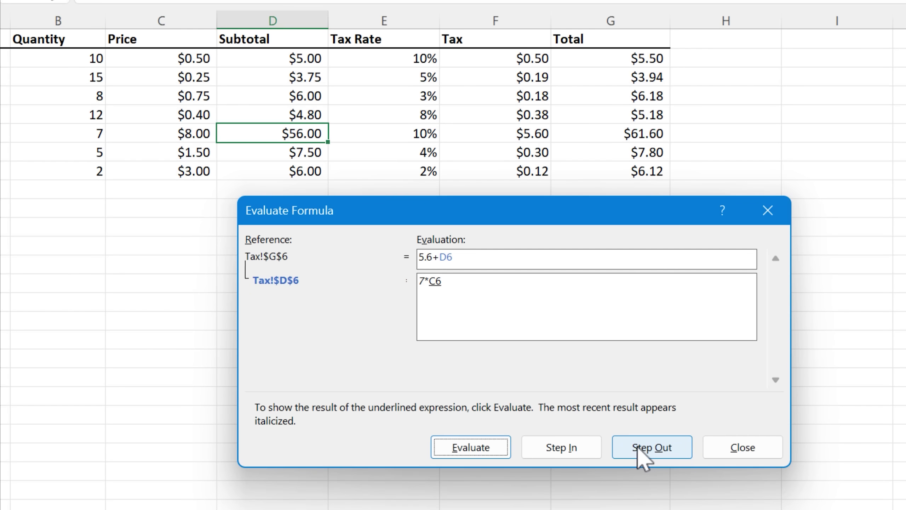
click(582, 448)
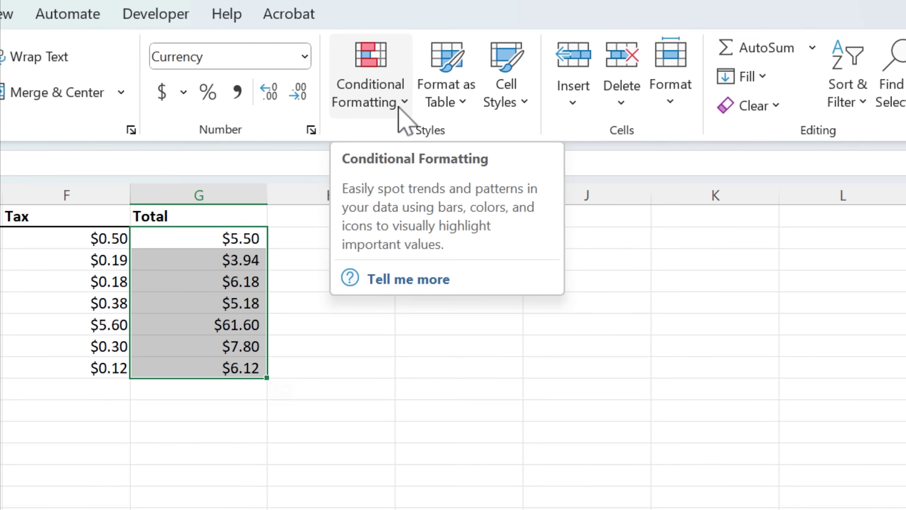
Preview conditional formatting for the Total column with a Greater Than $5 highlight rule.
click(588, 167)
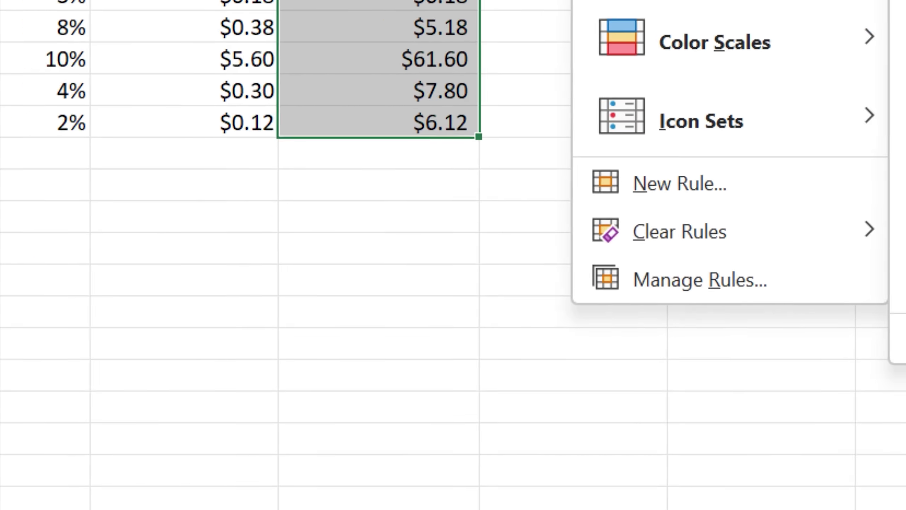
click(740, 53)
text($5)
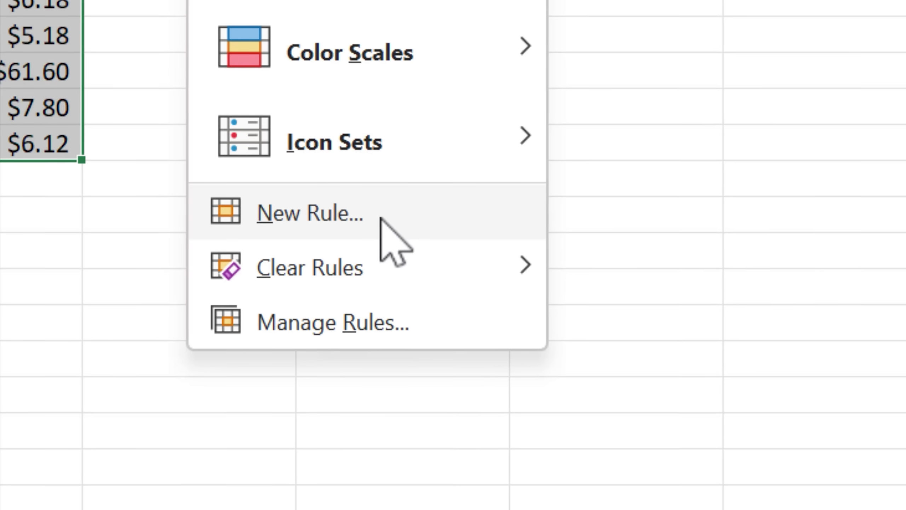
Start a new rule formatting only cells whose specific text contains TRUE.
click(356, 216)
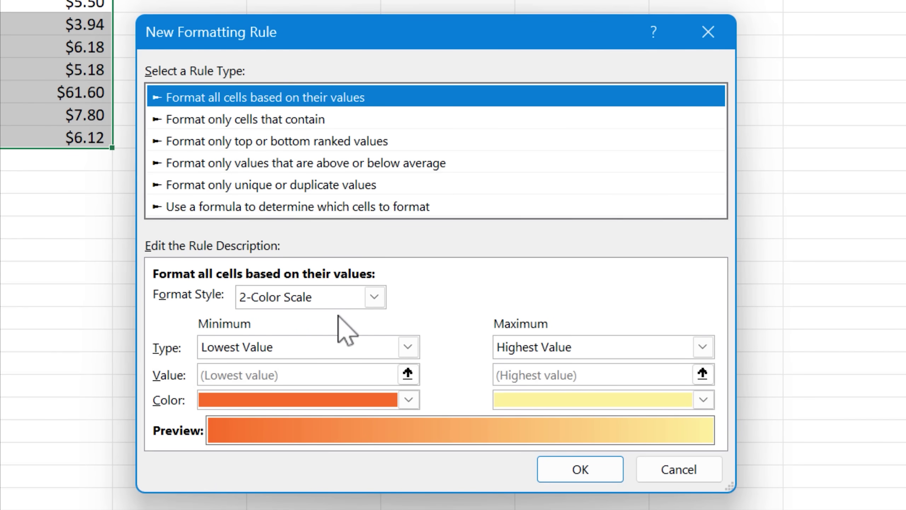
click(374, 296)
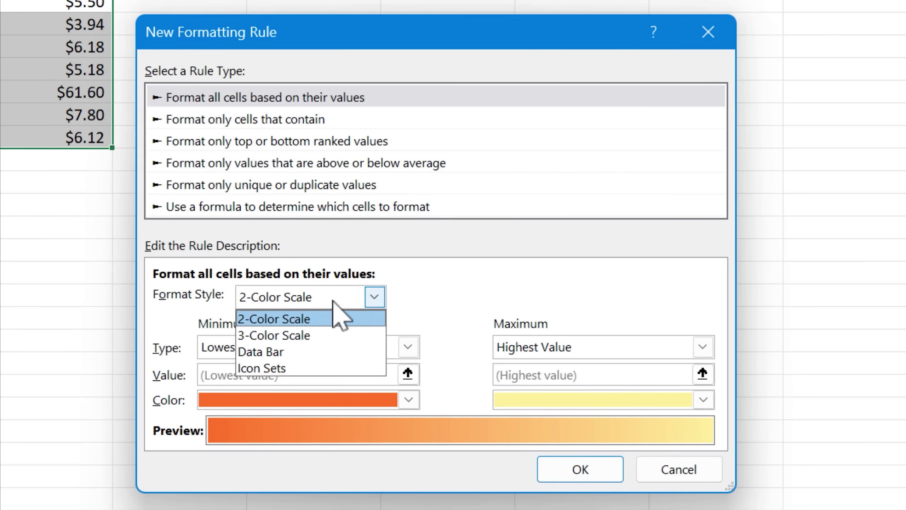
click(341, 297)
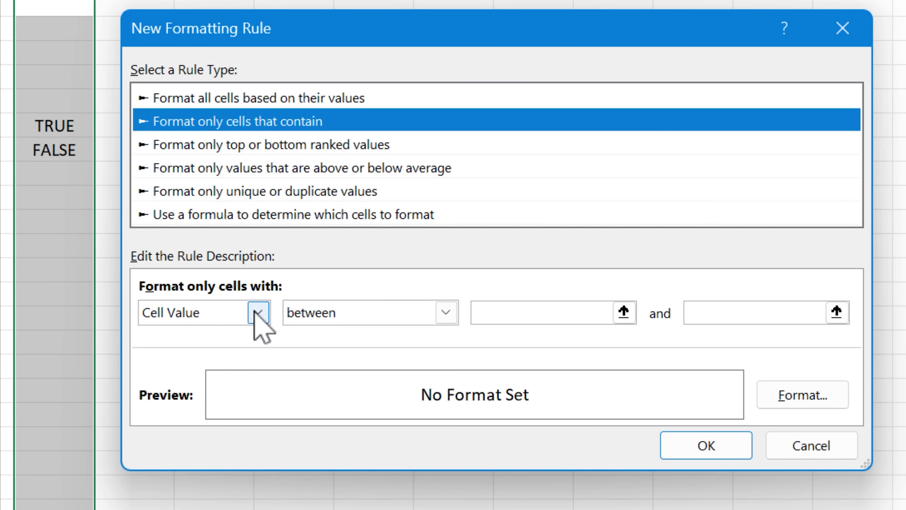
click(241, 353)
click(395, 313)
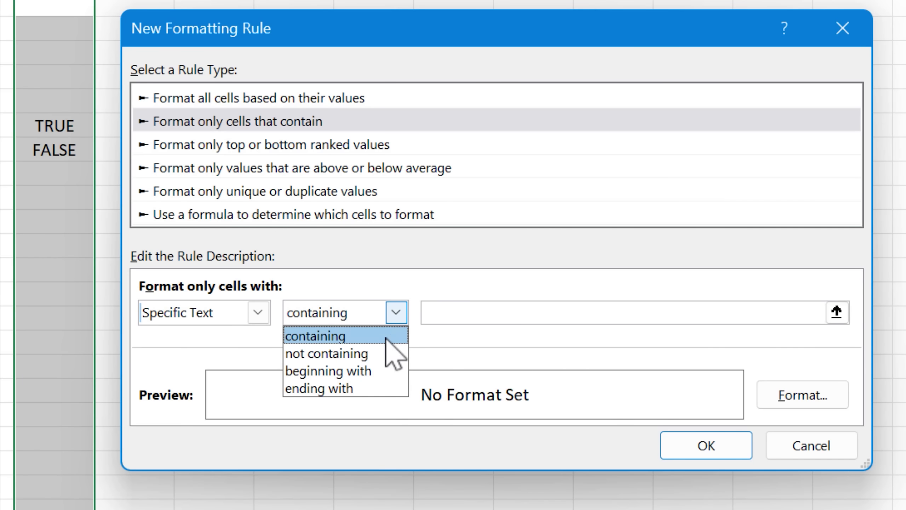
click(388, 336)
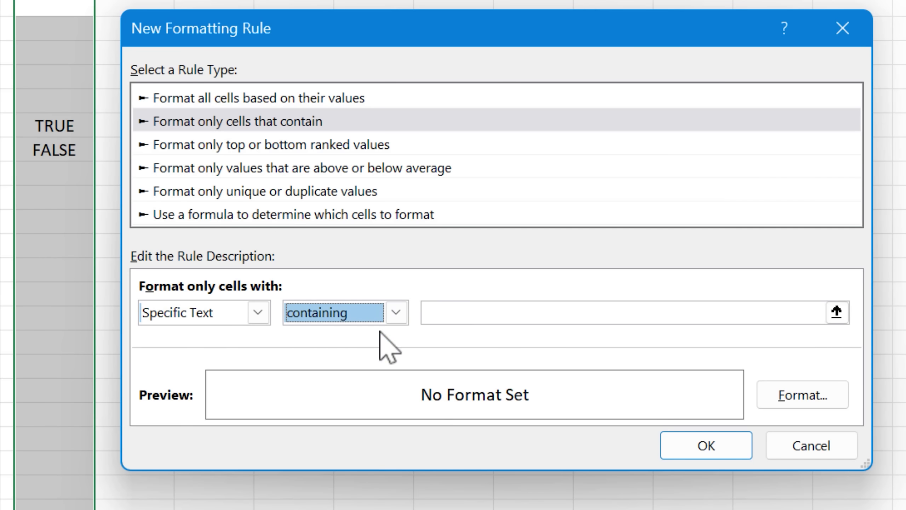
click(489, 321)
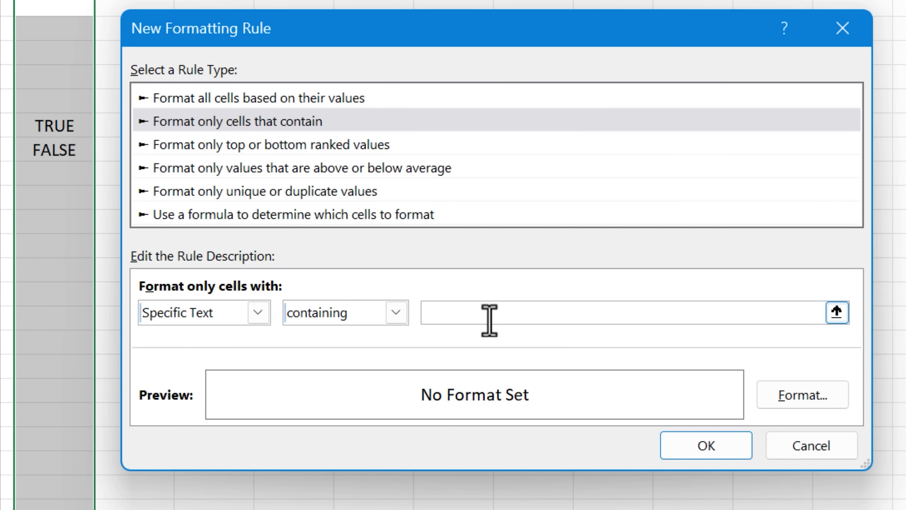
text(TRUE)
Give matching TRUE cells an orange fill and apply the rule.
click(803, 395)
click(649, 63)
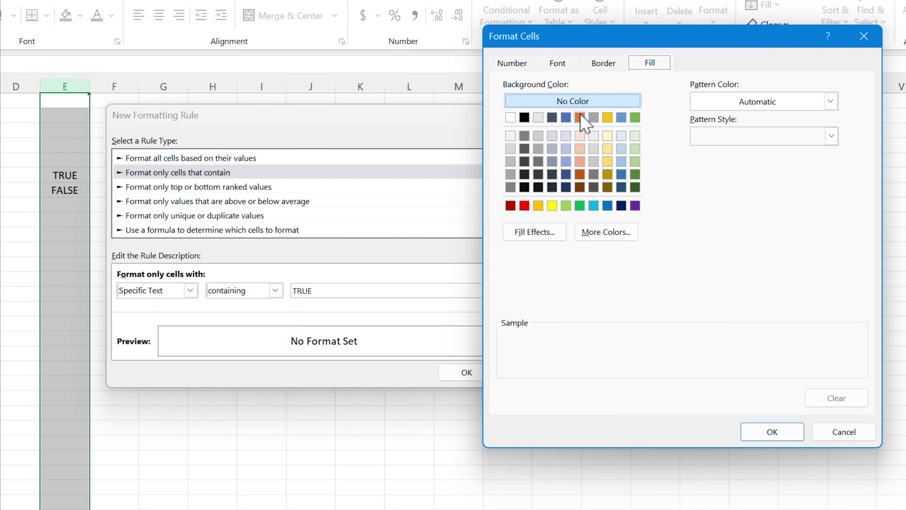
click(580, 117)
click(767, 432)
click(471, 374)
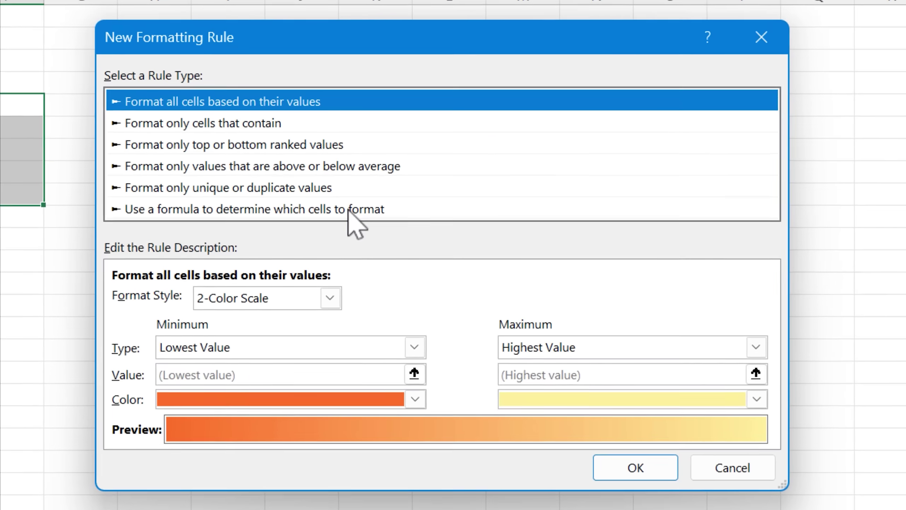
Start a formula-based rule and show its fill format options.
click(350, 210)
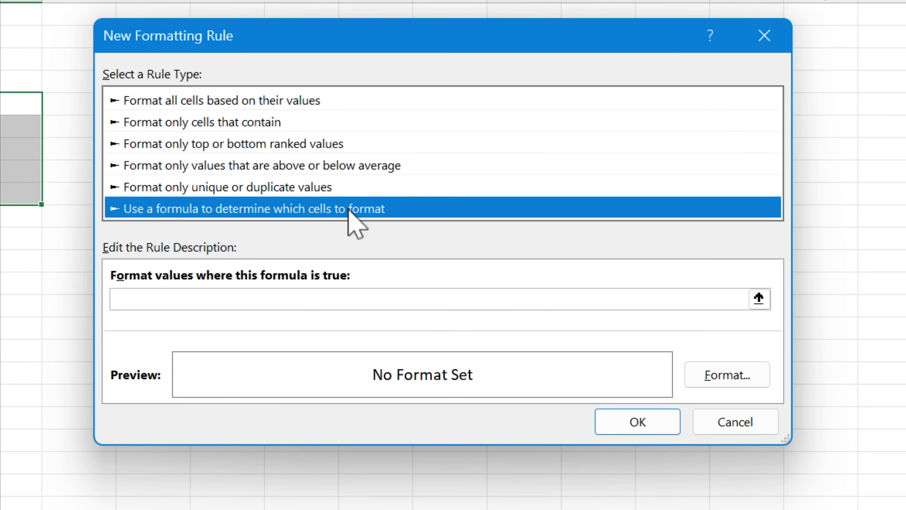
click(174, 299)
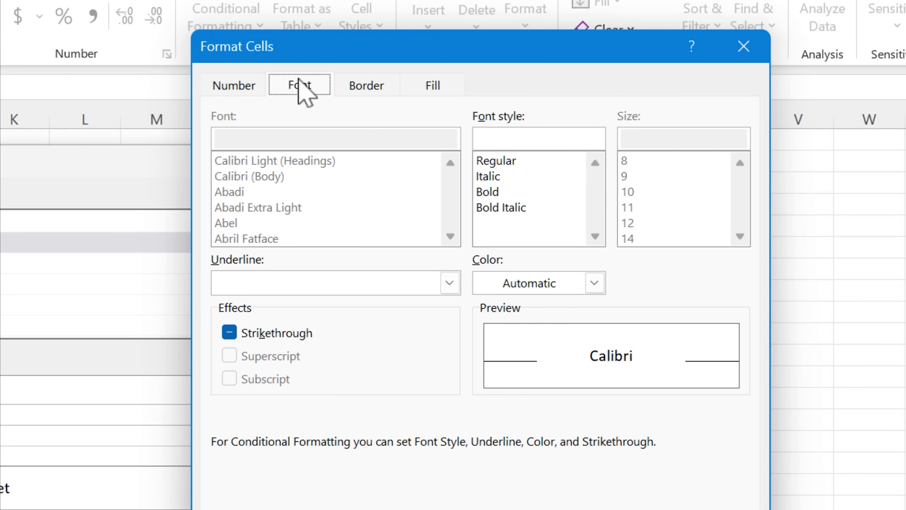
click(431, 87)
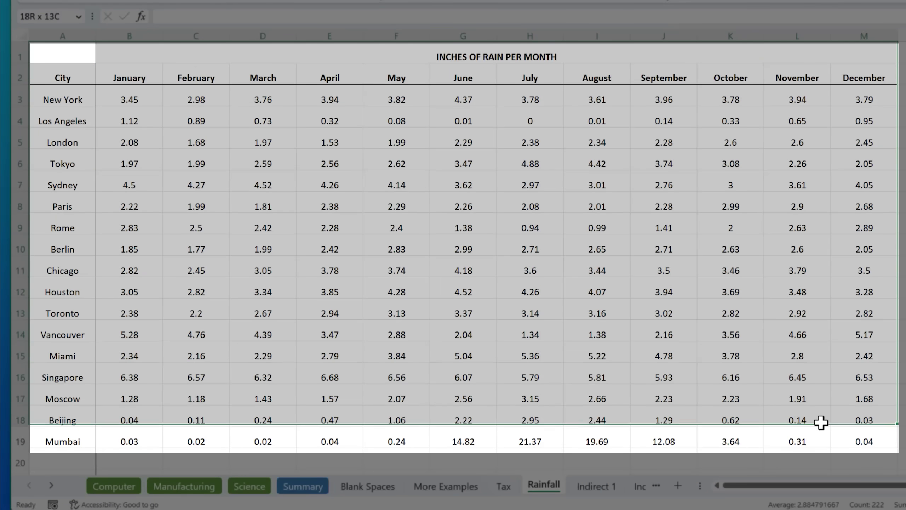
Begin column sparklines using the rainfall data range B3:M19.
click(865, 438)
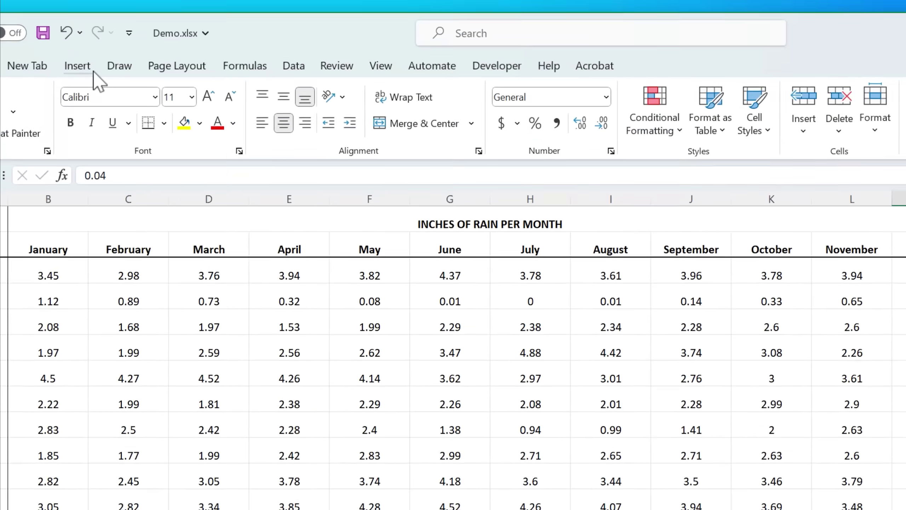
click(87, 69)
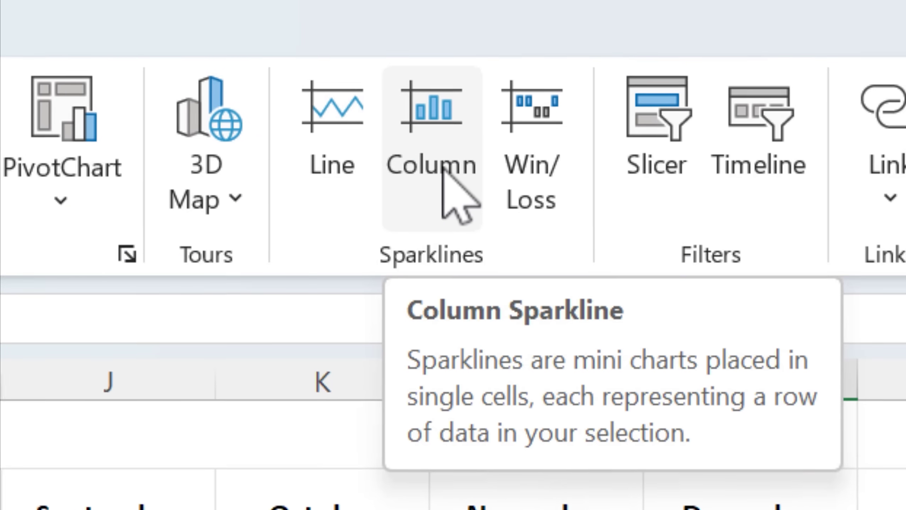
click(453, 192)
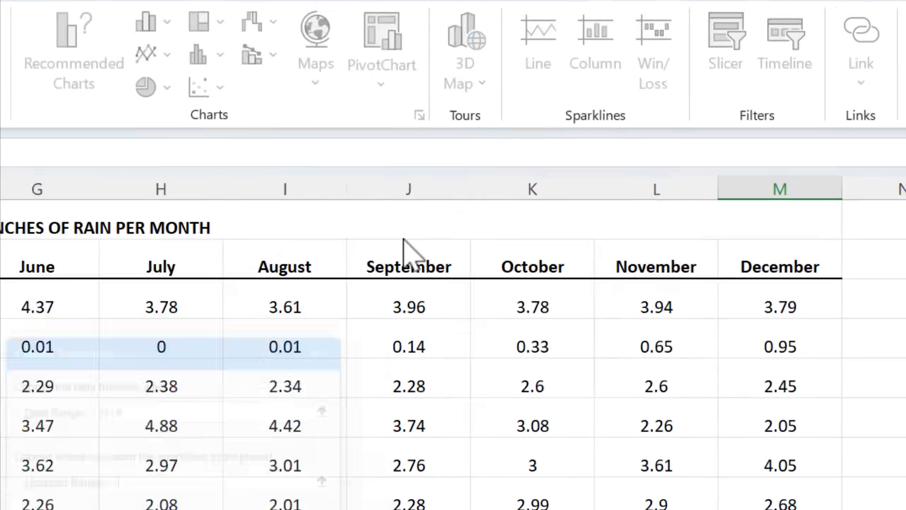
click(590, 167)
drag(120, 115, 800, 432)
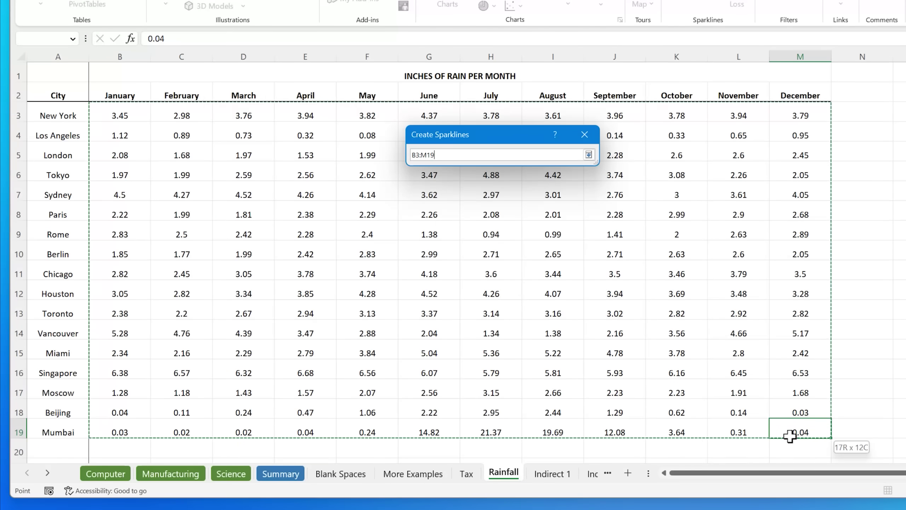
click(588, 154)
Place the column sparklines in N3:N19 and create them.
click(532, 213)
drag(842, 107, 842, 465)
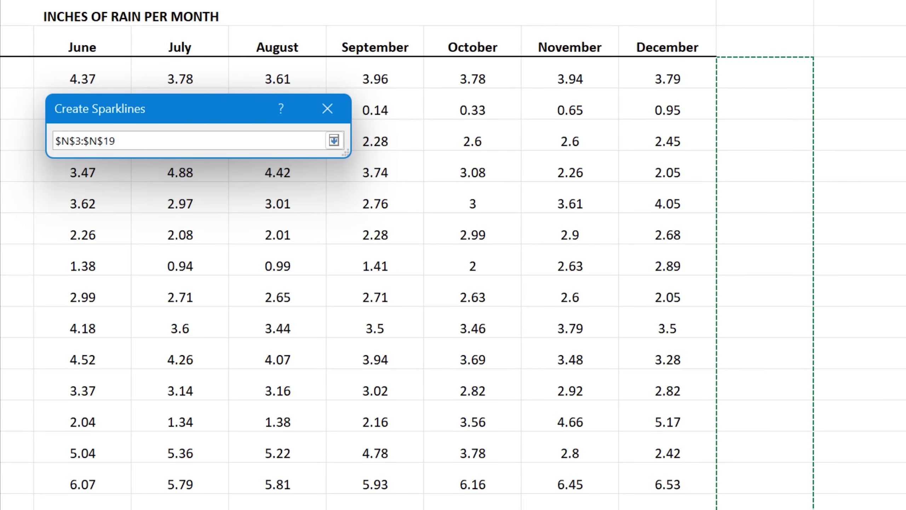
click(544, 157)
click(461, 244)
click(779, 248)
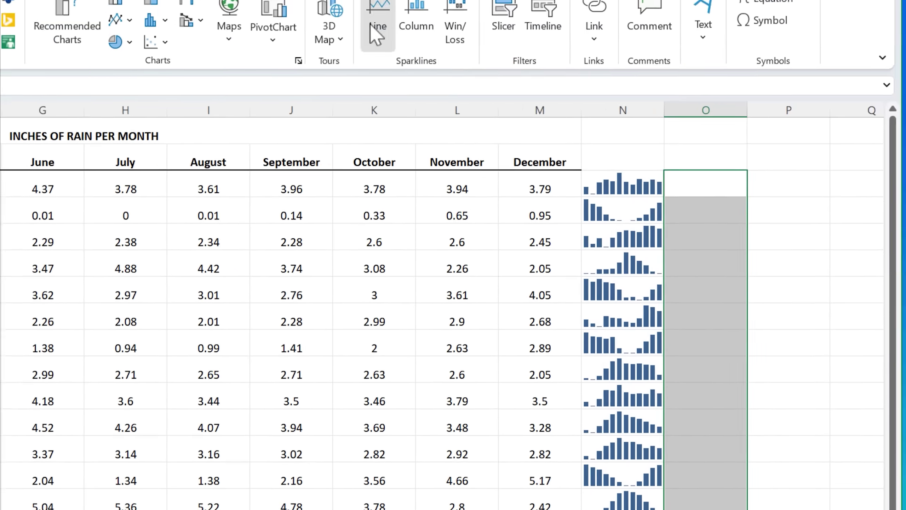
Add line sparklines in column O for each city's rainfall trend.
click(375, 35)
click(163, 378)
click(808, 371)
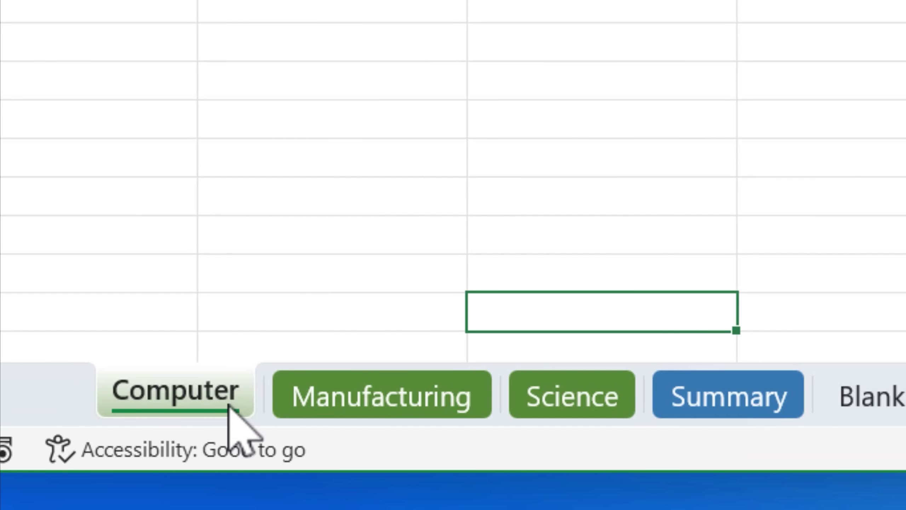
Group the Computer, Manufacturing and Science sheets together.
right_click(244, 415)
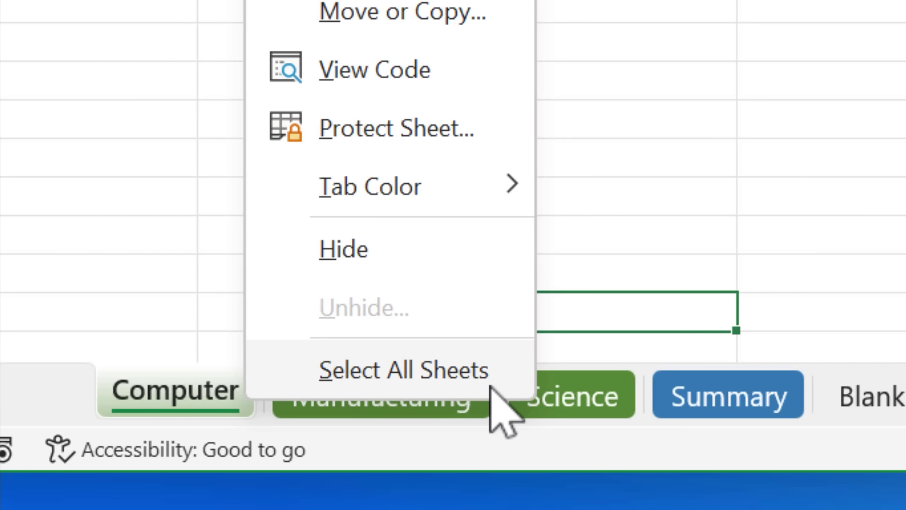
click(153, 419)
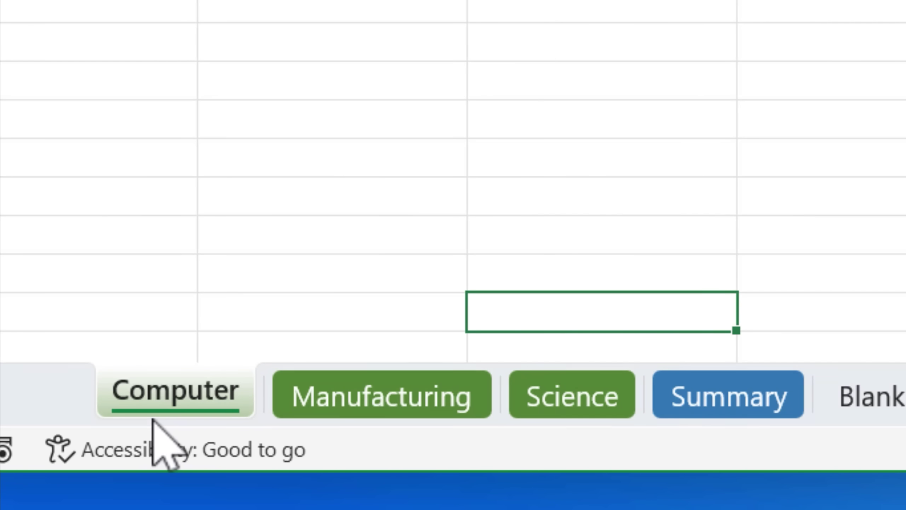
ctrl+click(578, 399)
ctrl+click(442, 415)
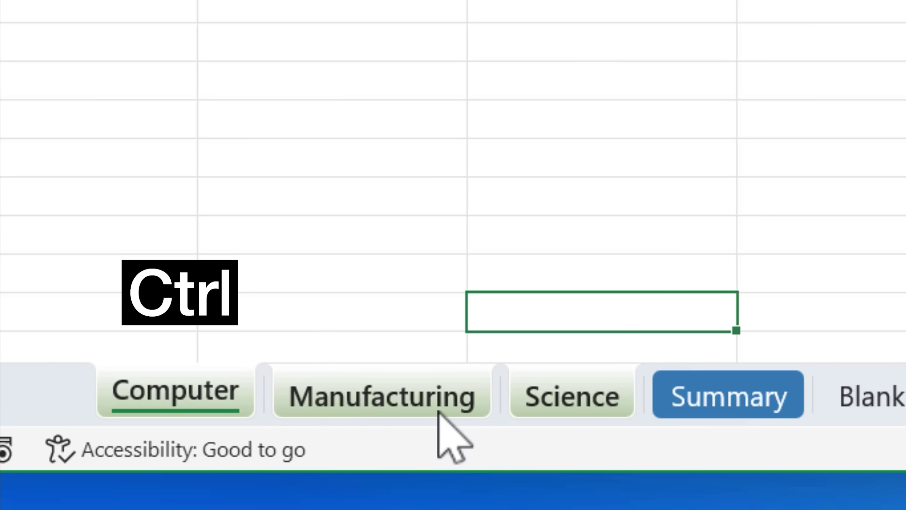
shift+click(550, 414)
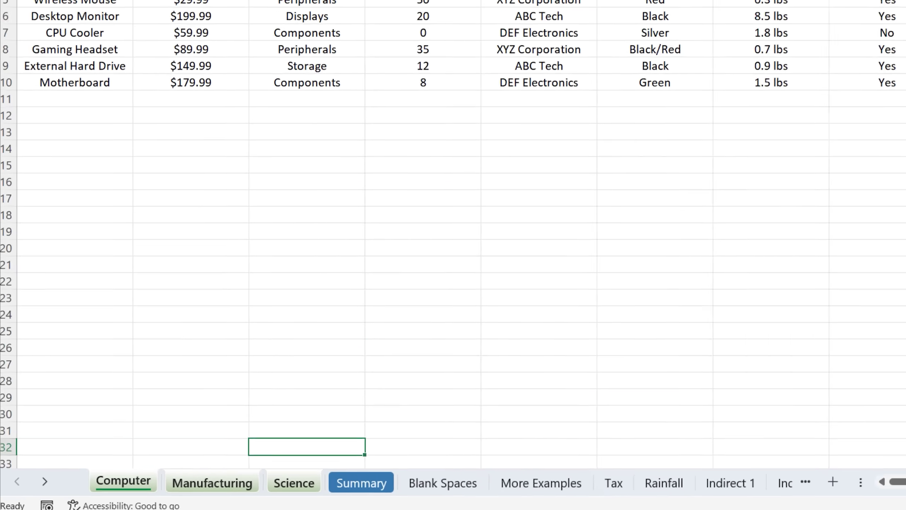
Widen every column across the grouped sheets and check each sheet.
click(32, 44)
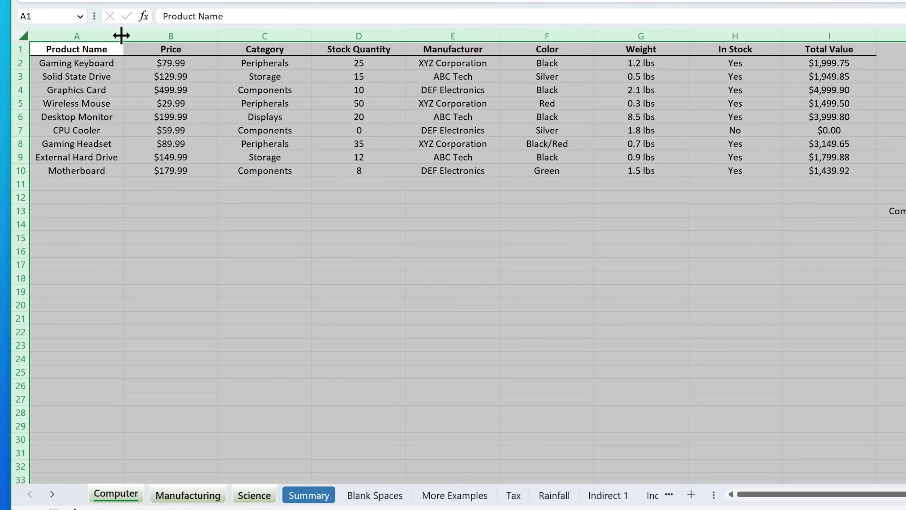
drag(121, 35, 124, 35)
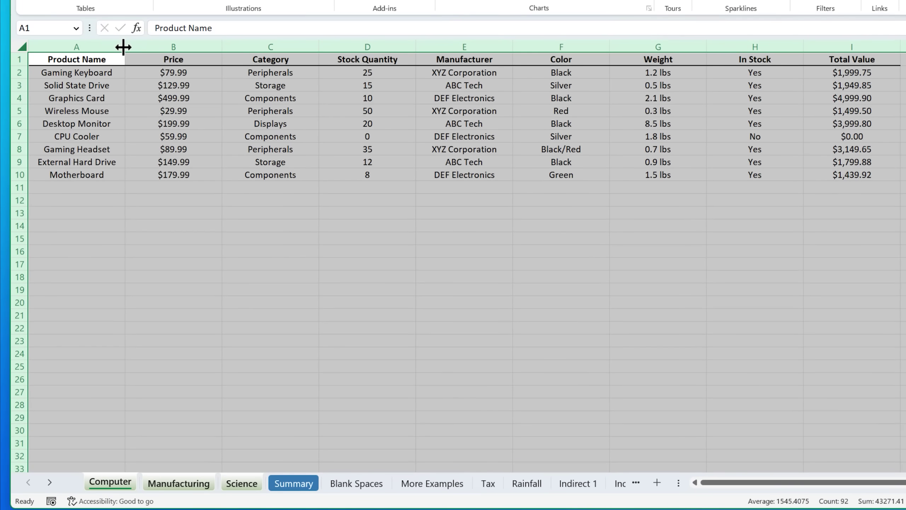
click(174, 430)
click(172, 481)
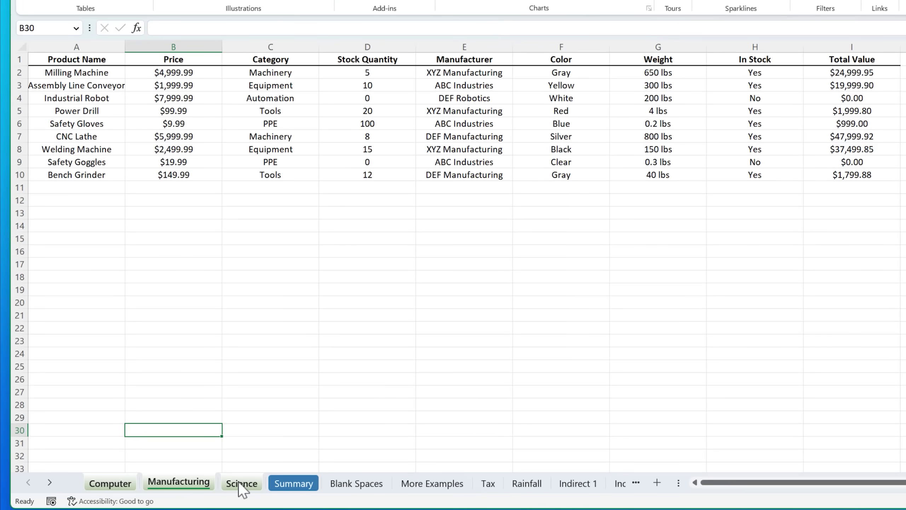
click(240, 485)
click(180, 484)
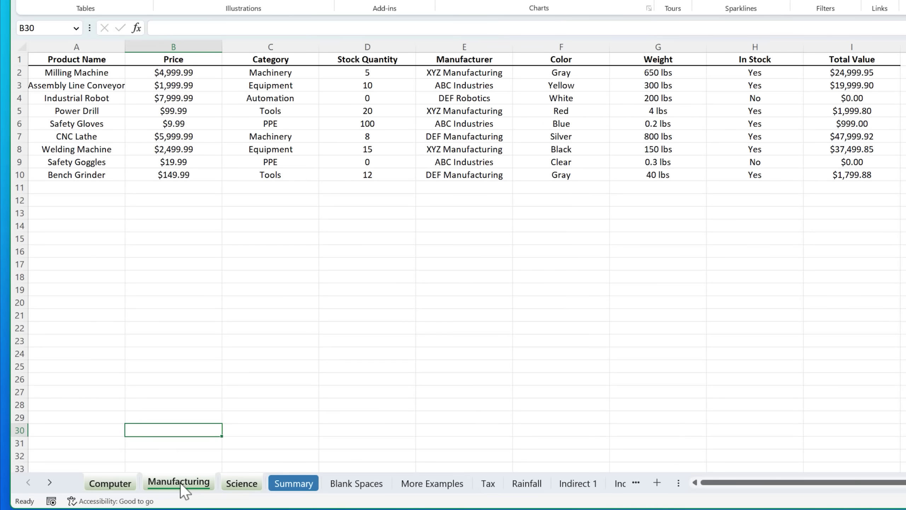
click(128, 484)
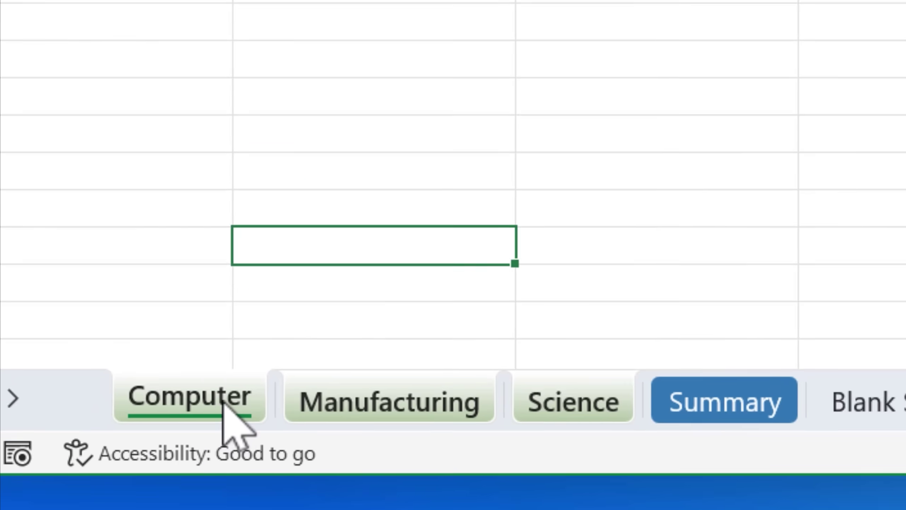
Ungroup the sheets, leaving only Computer active.
right_click(200, 483)
click(543, 379)
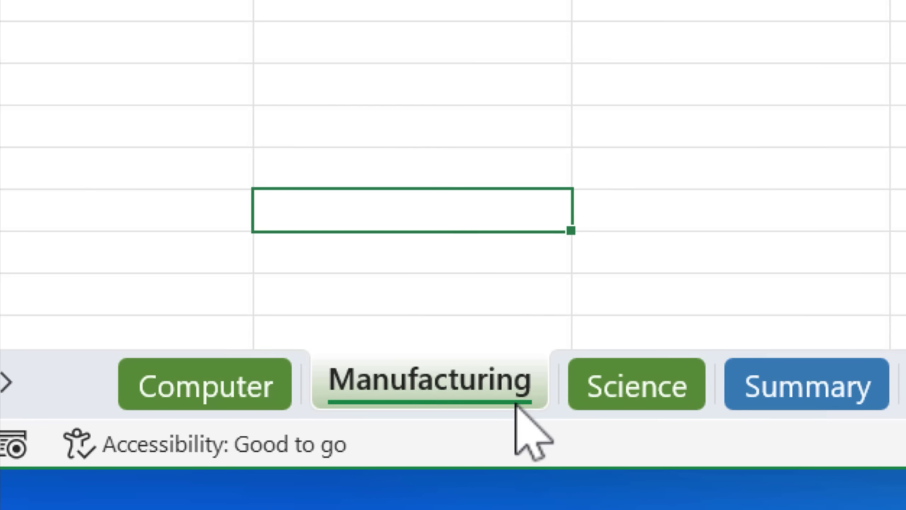
click(202, 382)
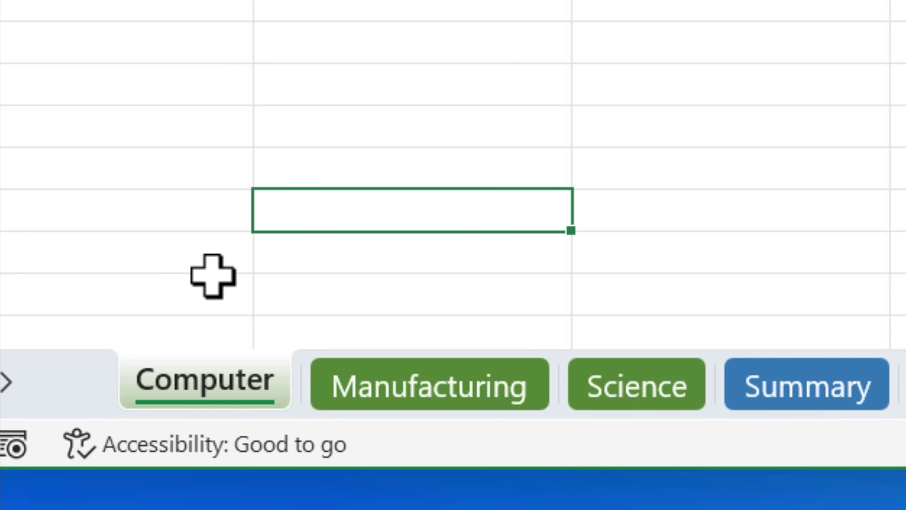